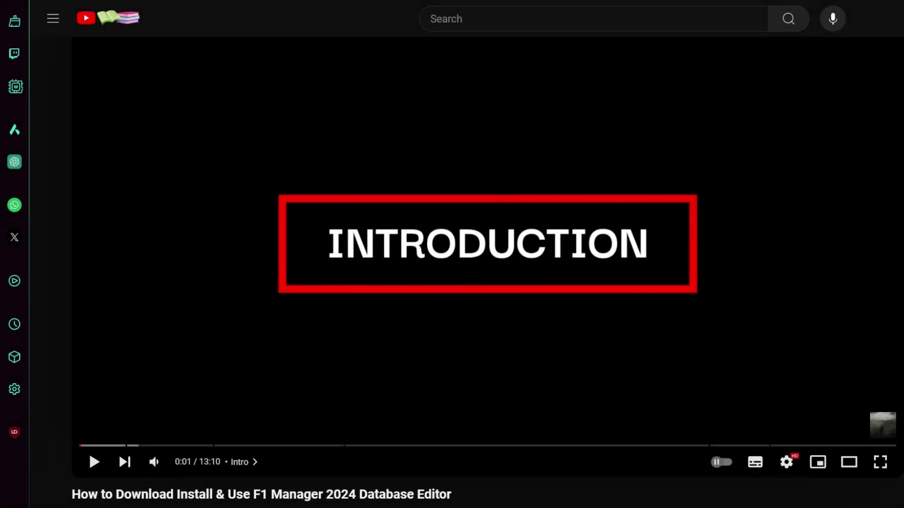
Step: Read down the tutorial's comments, highlighting a few, then scroll back up to the pinned comment
scroll(388, 471, down, 10)
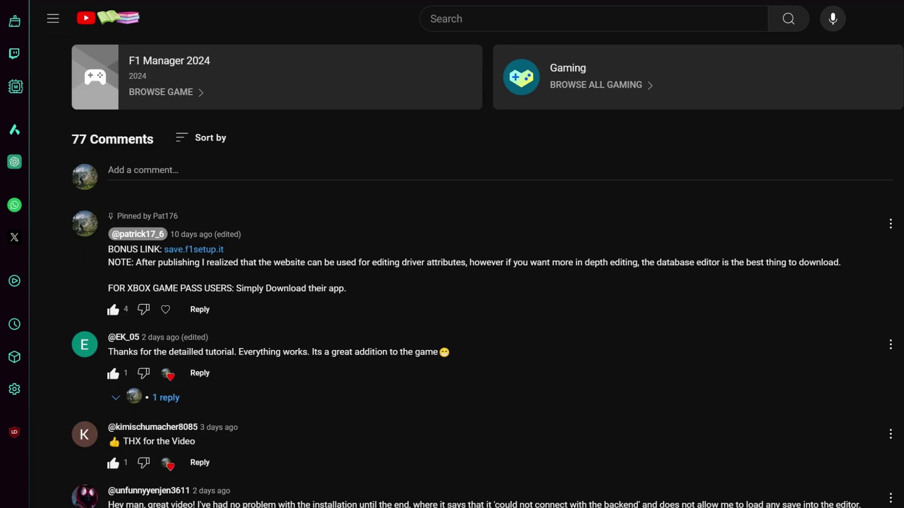
scroll(324, 500, down, 2)
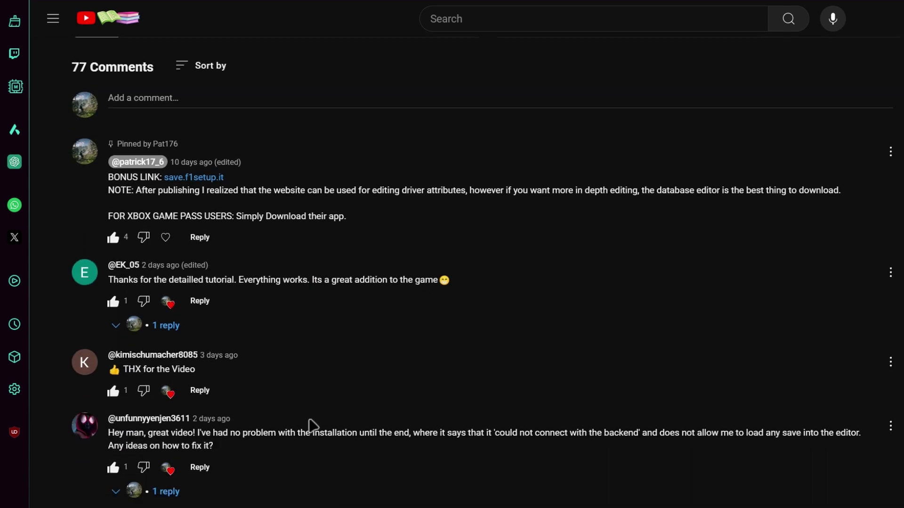
drag(298, 433, 480, 439)
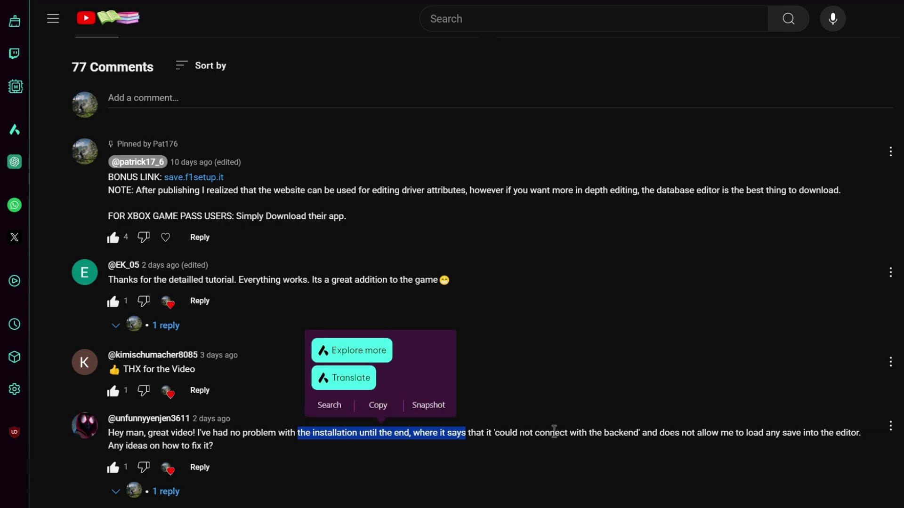
scroll(577, 431, down, 5)
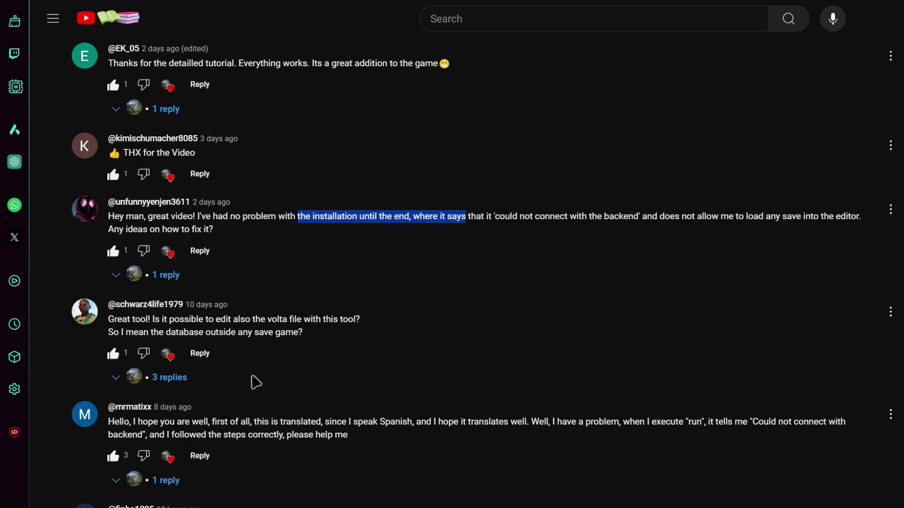
drag(297, 422, 711, 436)
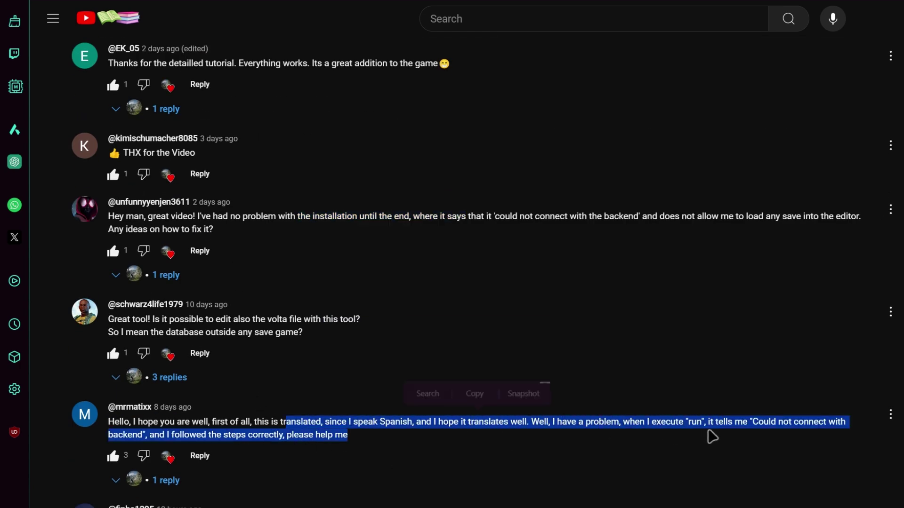
scroll(471, 481, down, 3)
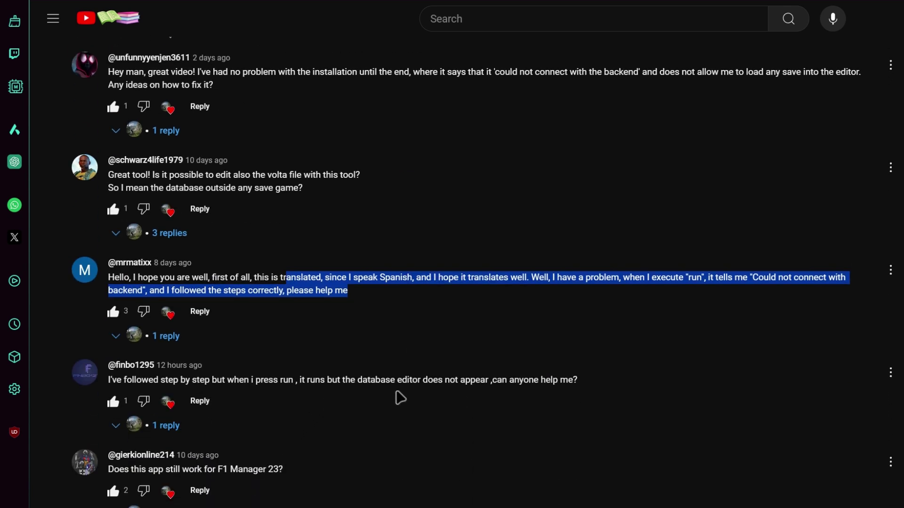
drag(371, 381, 496, 383)
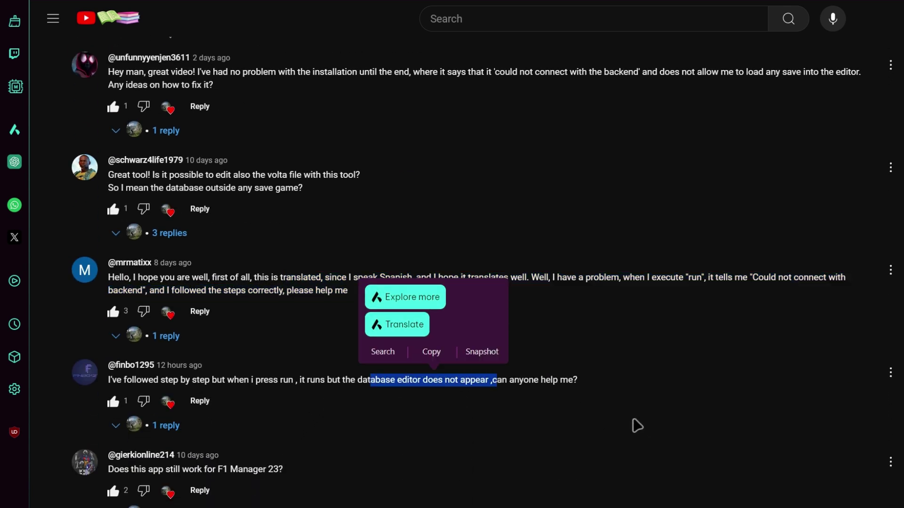
scroll(621, 313, up, 12)
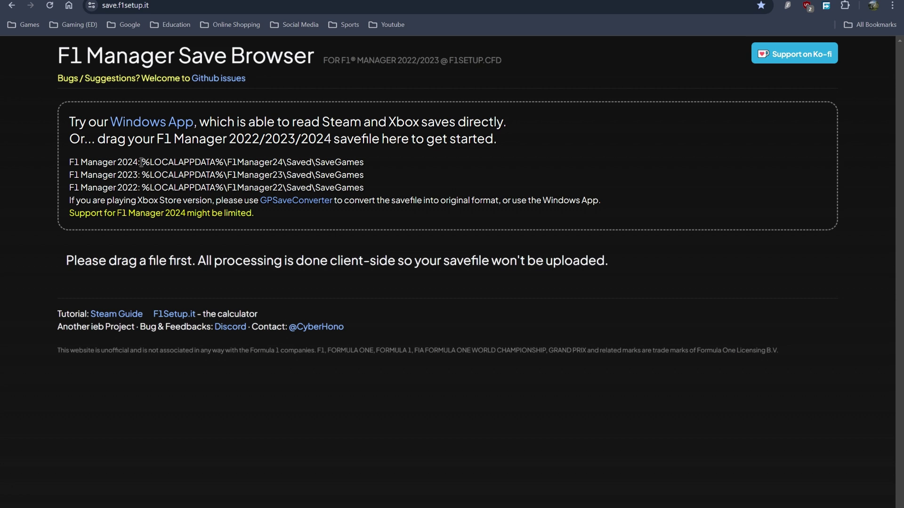
Step: Copy the F1 Manager 2024 %LOCALAPPDATA% save folder path shown on the page
drag(141, 162, 361, 164)
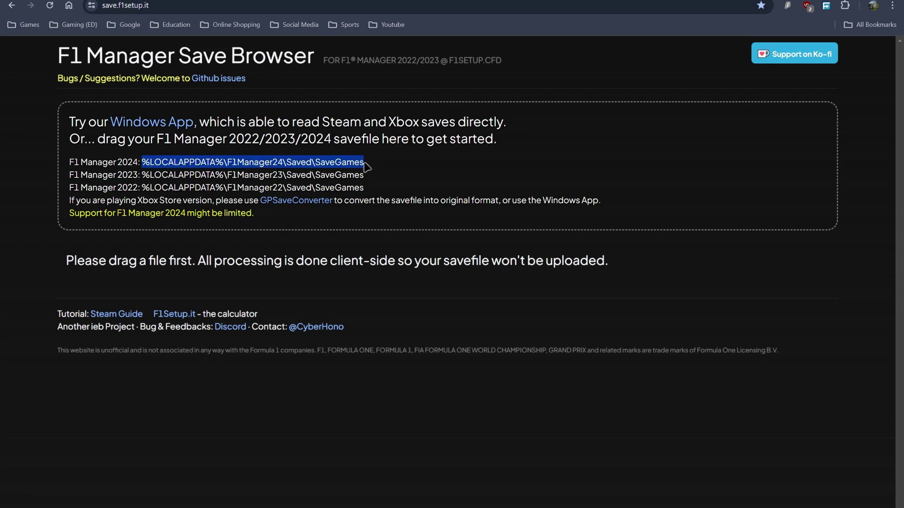
right_click(373, 164)
click(377, 174)
Step: Navigate Explorer to the pasted SaveGames path and drag save1.sav onto the Save Browser page
key(alt+Tab)
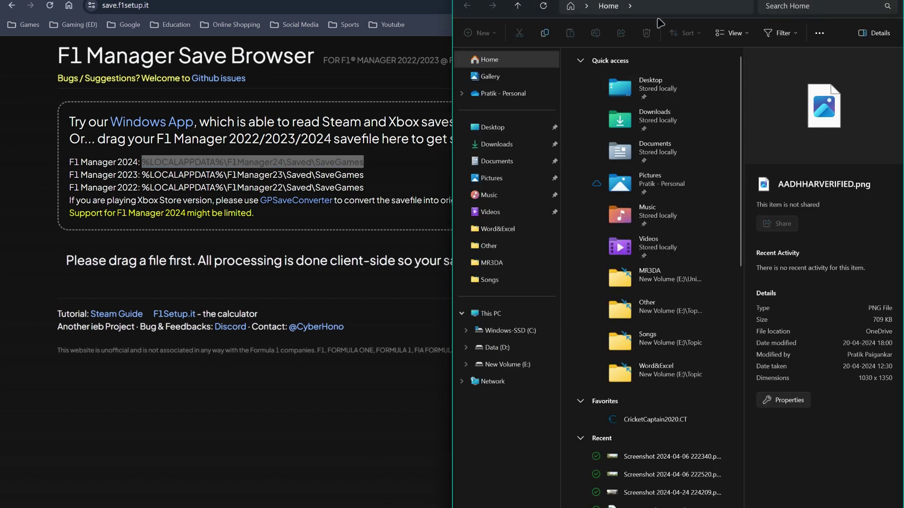
click(663, 8)
right_click(683, 11)
click(706, 53)
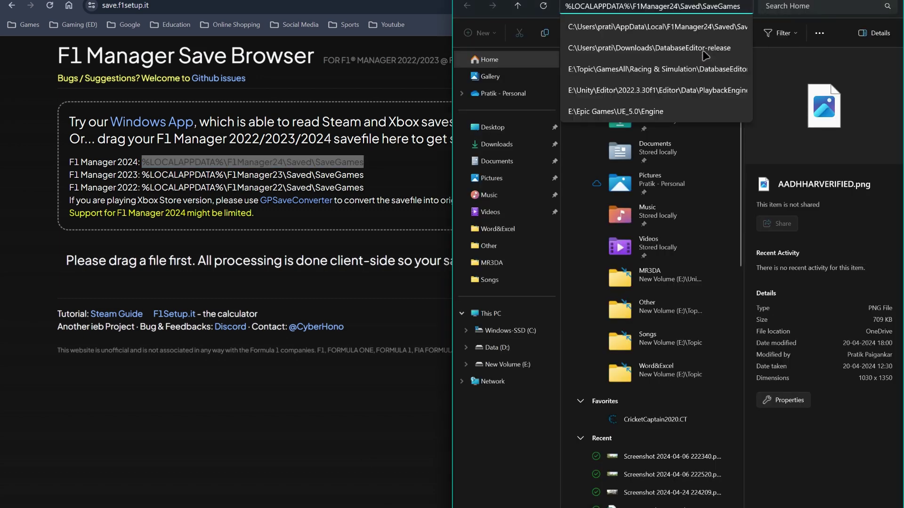
key(Return)
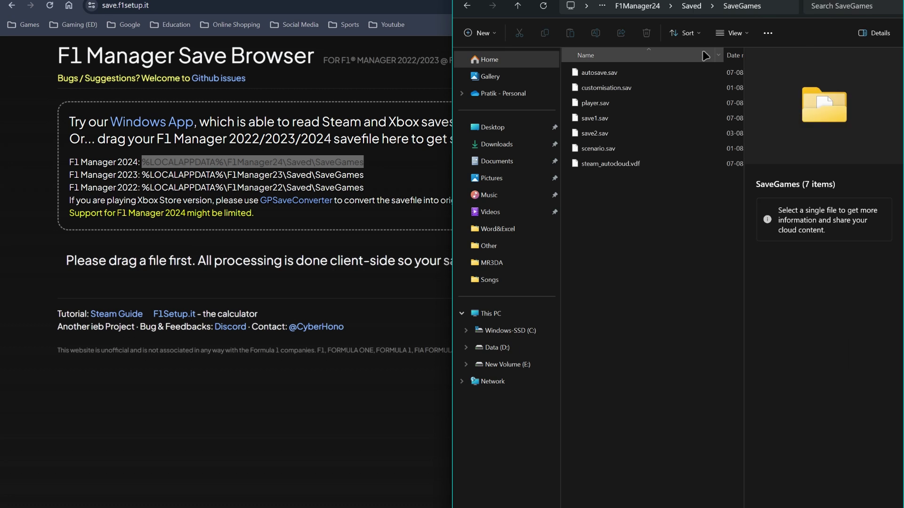
click(607, 122)
drag(599, 122, 164, 270)
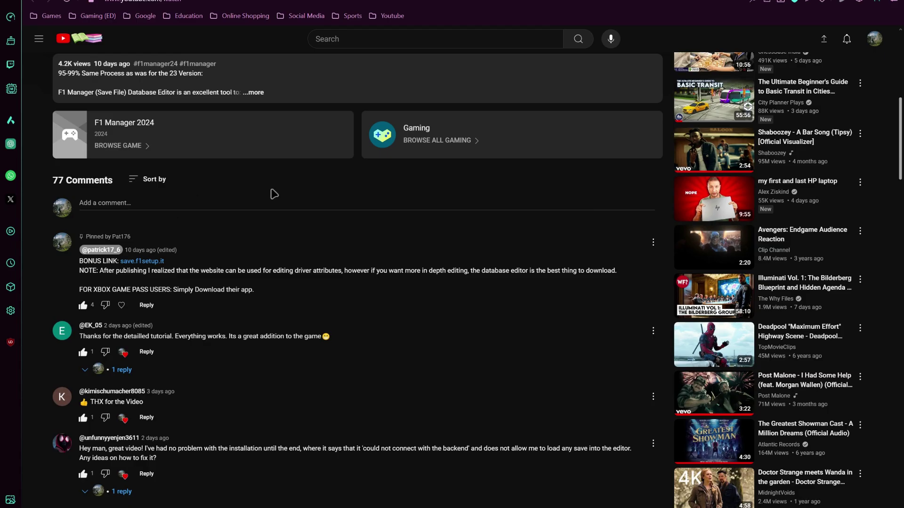
Step: Browse the loaded save1.sav's Customize, Results and Regulations sections
scroll(275, 194, up, 7)
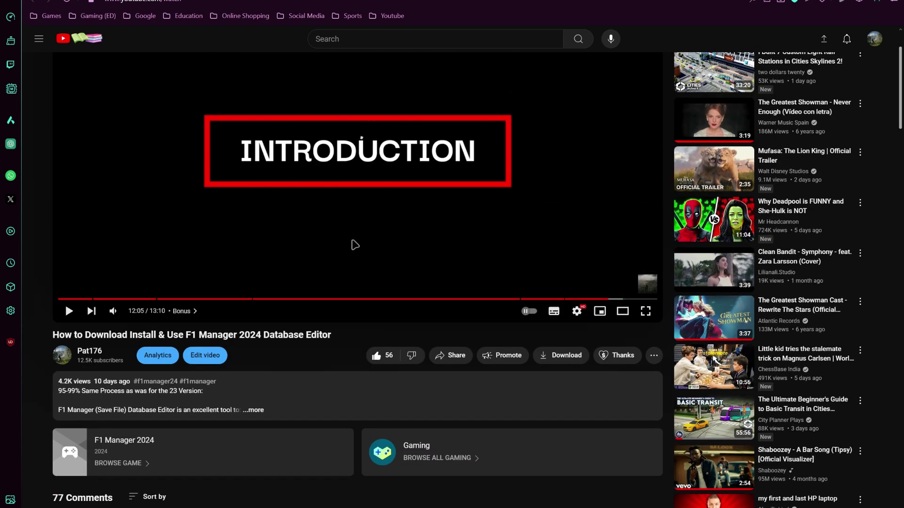
click(353, 247)
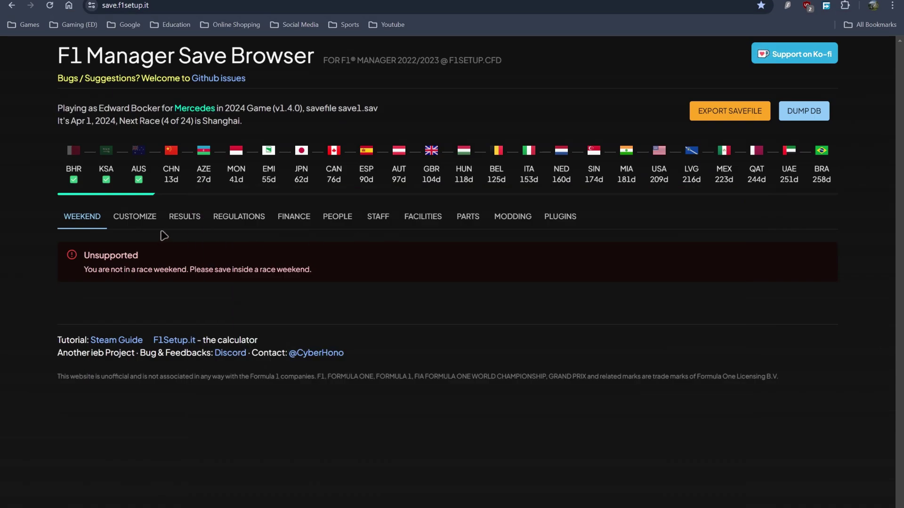
click(130, 219)
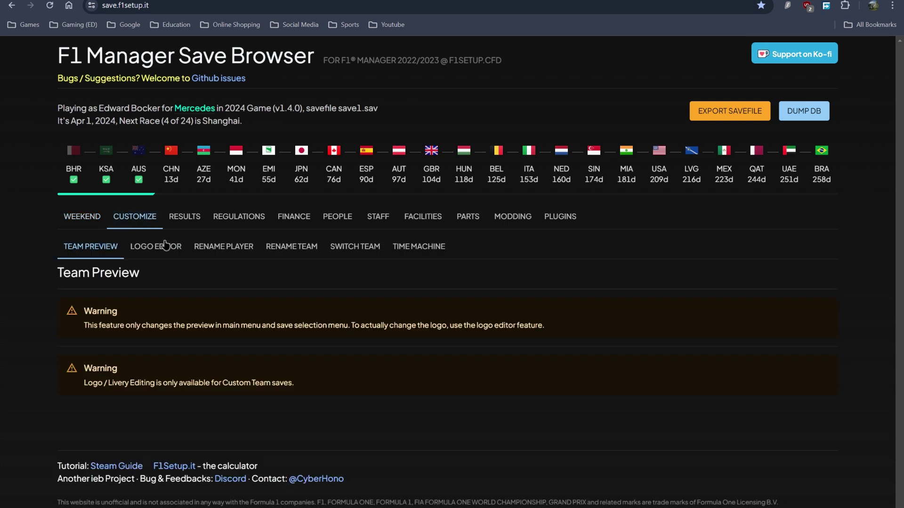
click(184, 217)
click(252, 219)
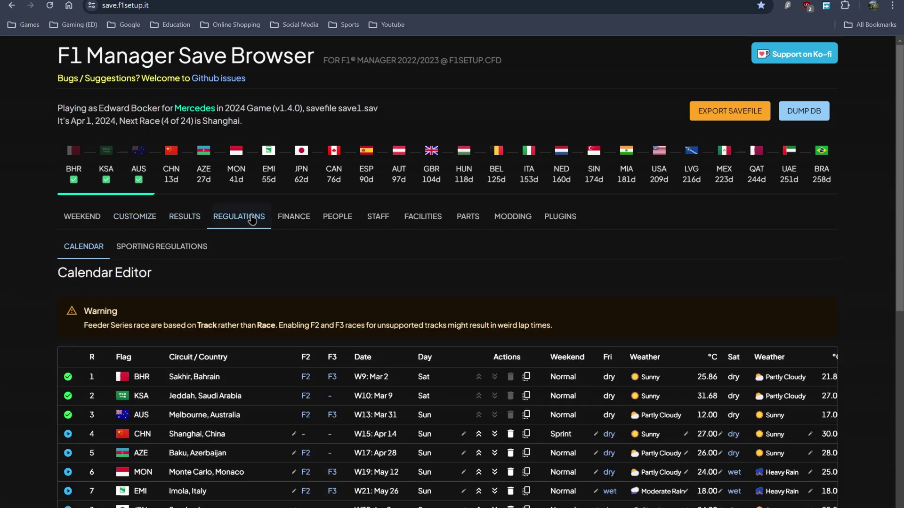
click(290, 223)
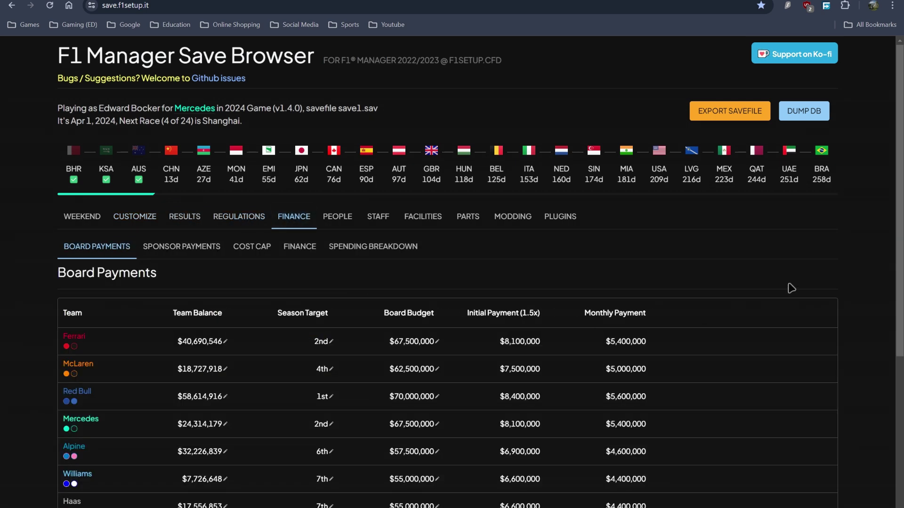
scroll(390, 261, down, 2)
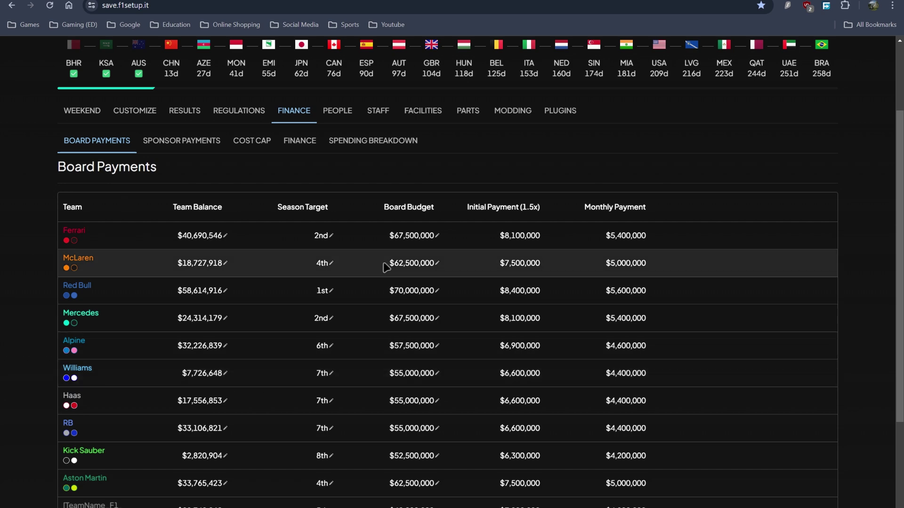
scroll(386, 267, down, 3)
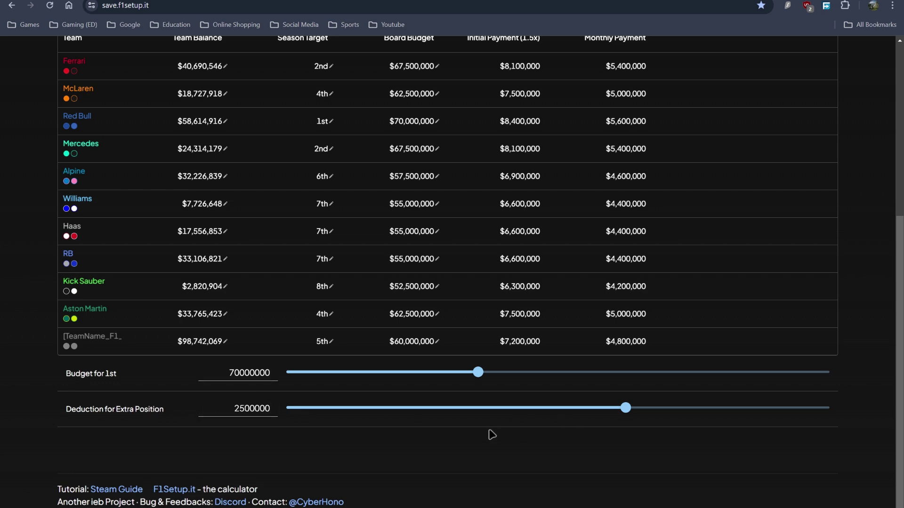
scroll(491, 434, up, 4)
scroll(492, 434, down, 3)
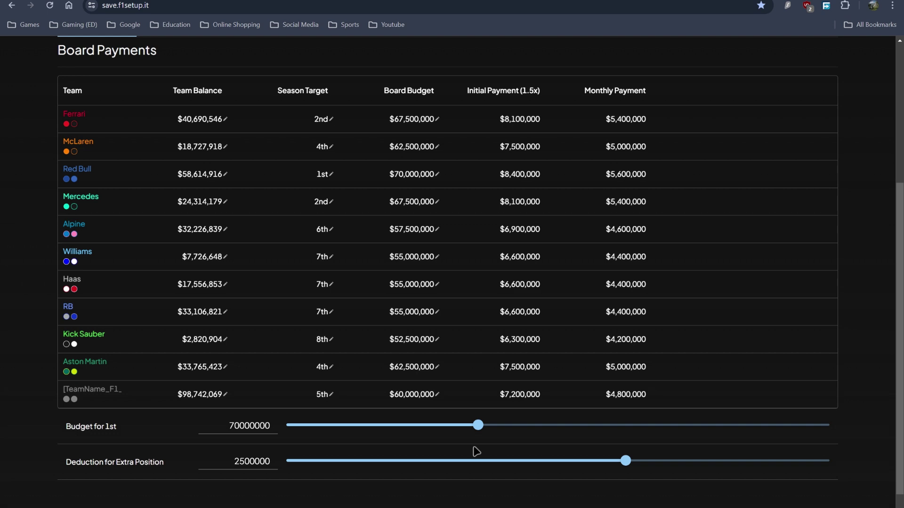
scroll(346, 426, up, 4)
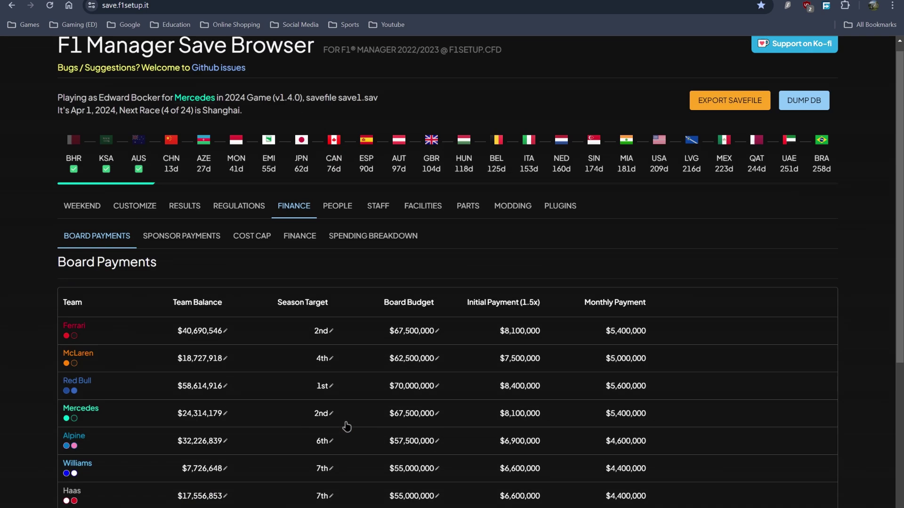
Step: Review sponsor payments, cost cap, revenue and spending breakdown charts, then show the Drivers table
click(189, 238)
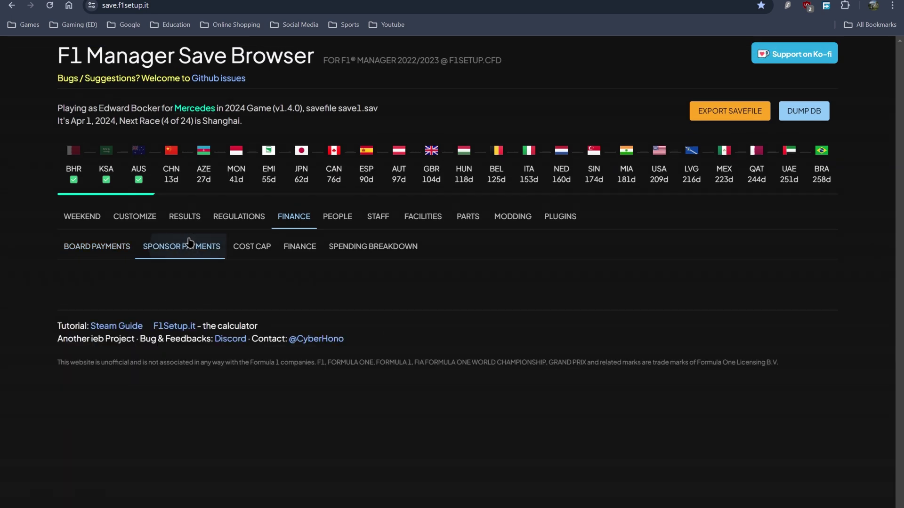
click(254, 248)
scroll(578, 301, down, 3)
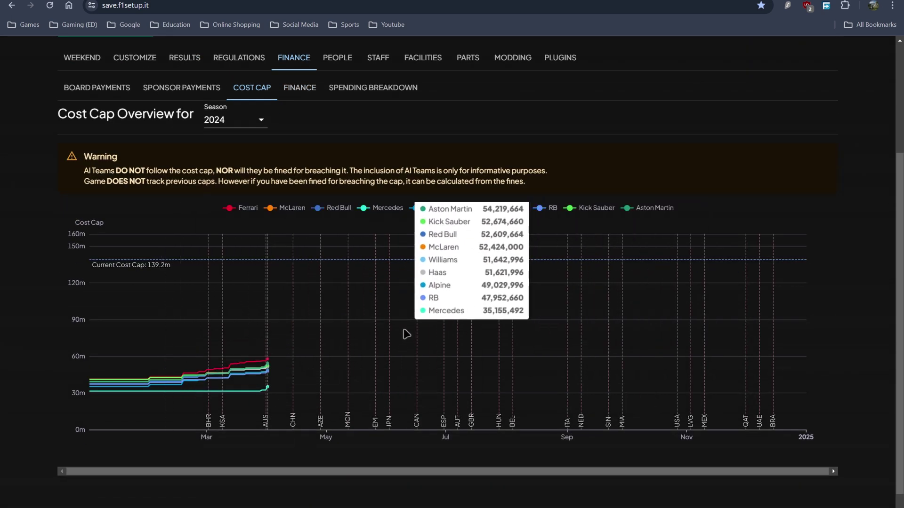
scroll(388, 347, up, 3)
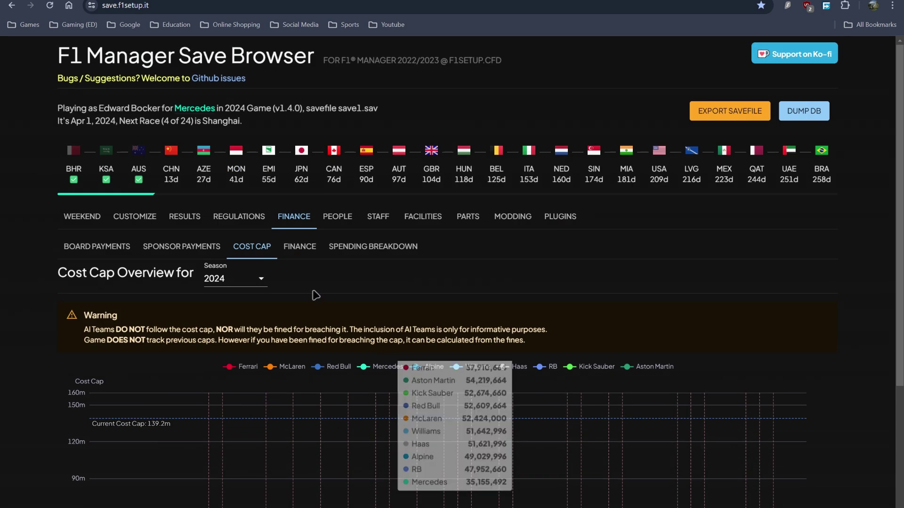
click(313, 259)
click(366, 248)
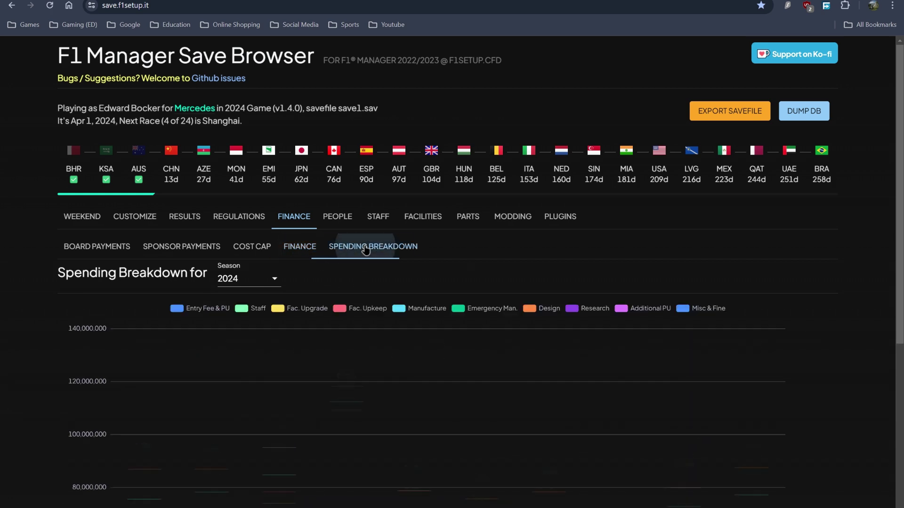
click(331, 224)
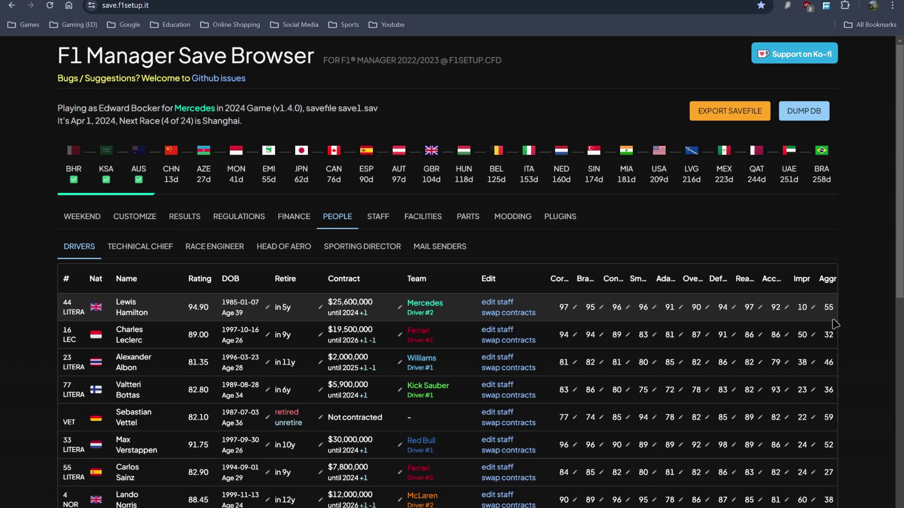
Step: List technical chiefs, race engineers, heads of aero, sporting directors and mail senders, then pit crew stats
scroll(428, 375, down, 5)
scroll(555, 395, down, 5)
scroll(559, 399, up, 5)
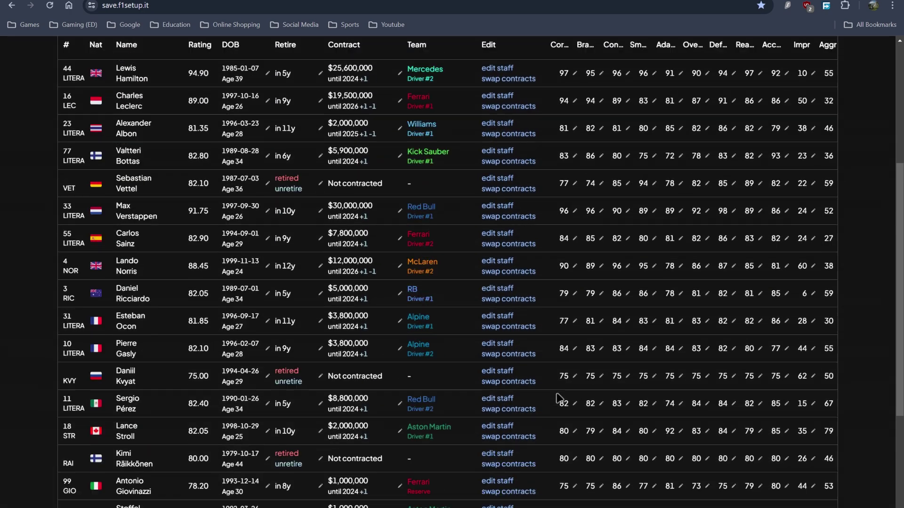
scroll(559, 399, up, 5)
click(130, 249)
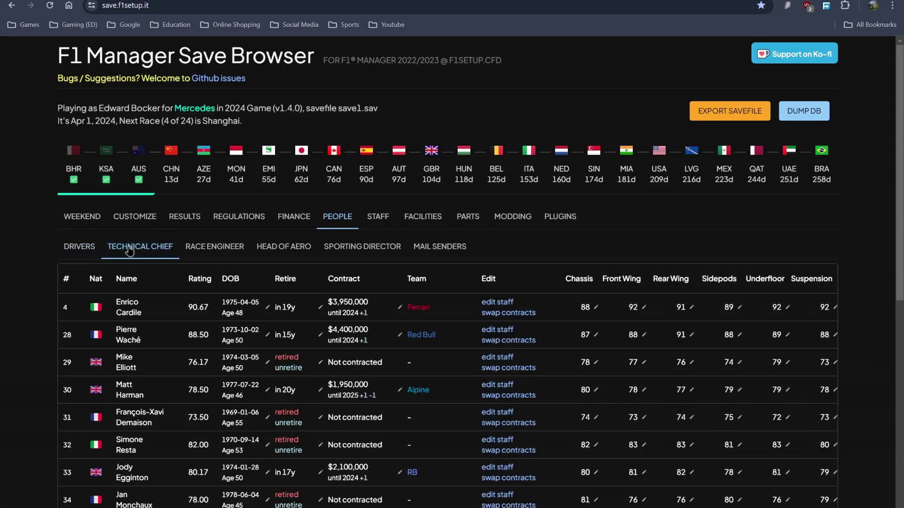
click(215, 247)
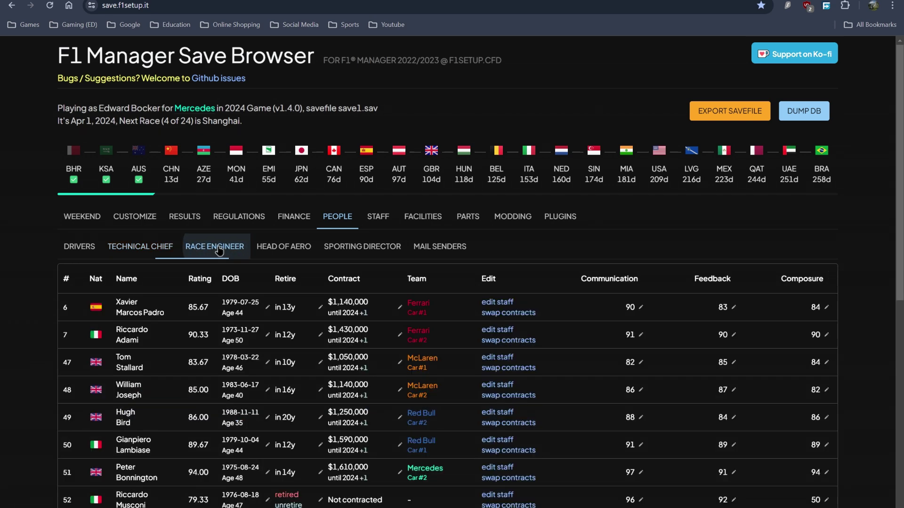
click(285, 250)
click(354, 248)
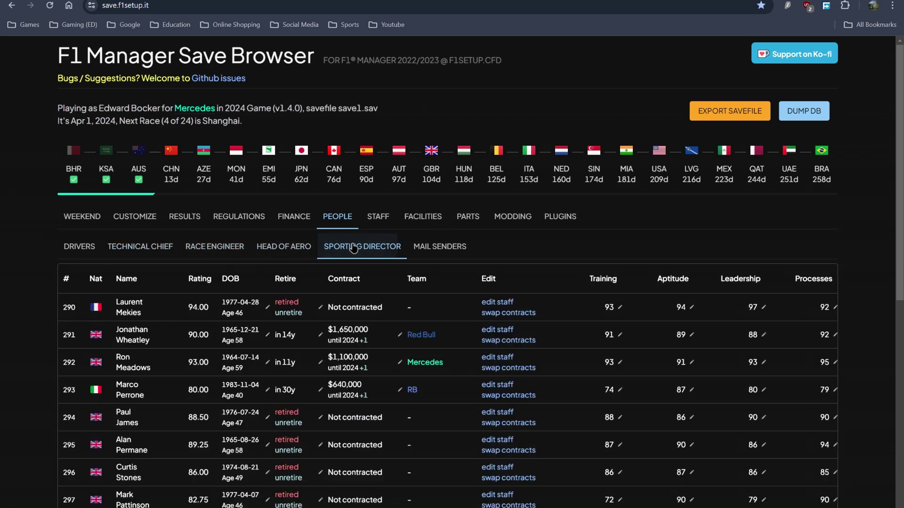
click(447, 253)
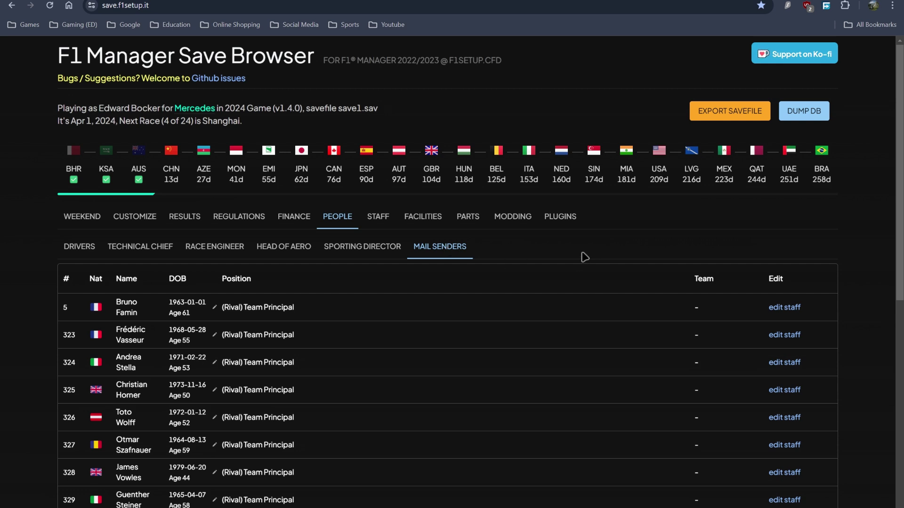
click(378, 217)
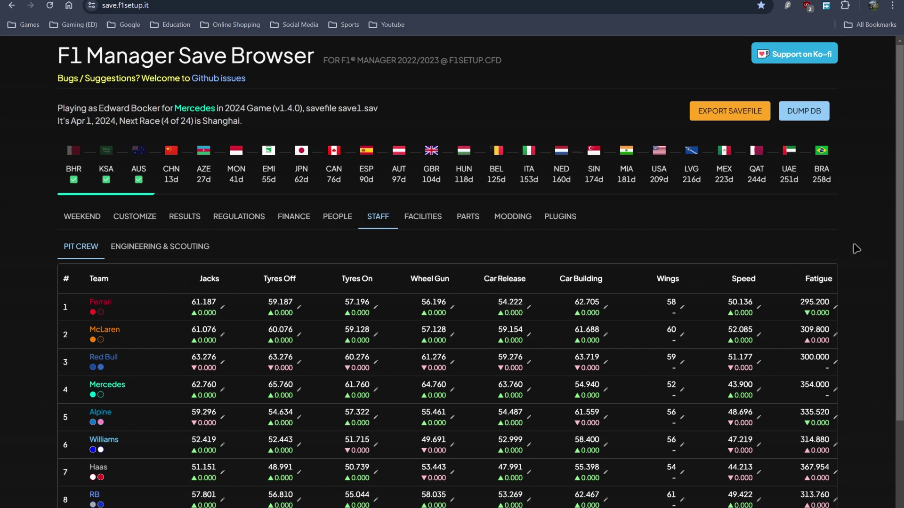
Step: Compare each team's engineer and scout counts, then car development, staff and operations facility levels
scroll(857, 249, down, 3)
scroll(875, 357, up, 1)
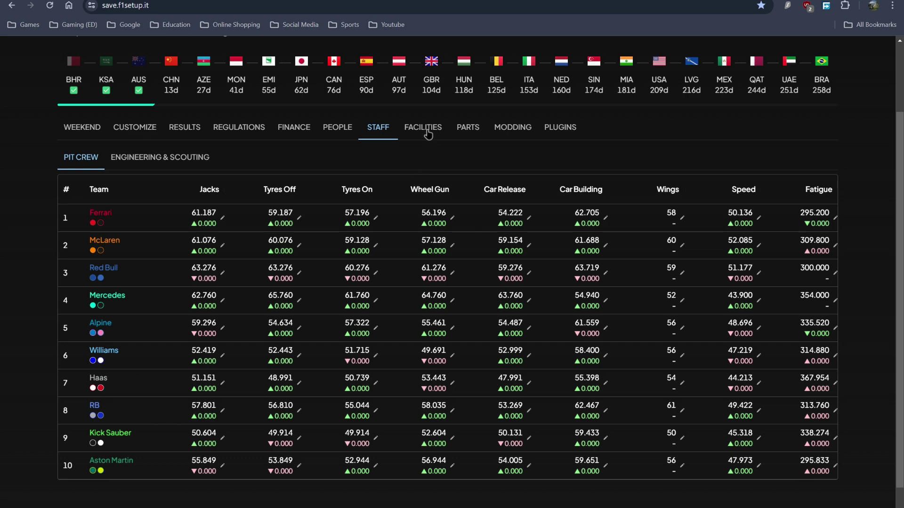
click(212, 157)
scroll(211, 160, up, 2)
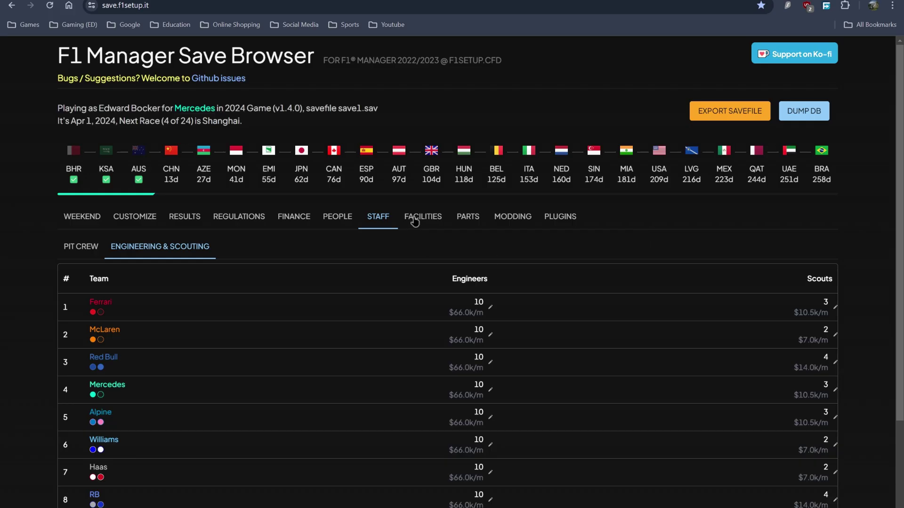
click(416, 197)
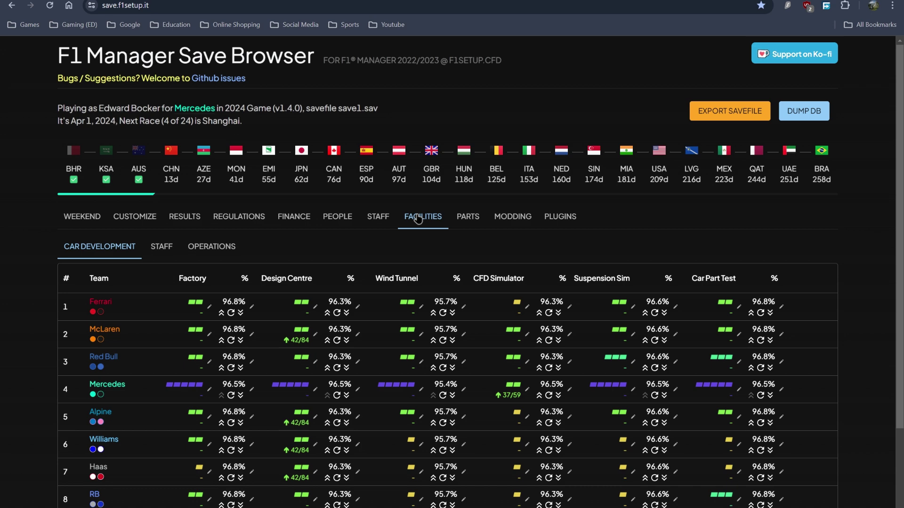
scroll(883, 298, down, 2)
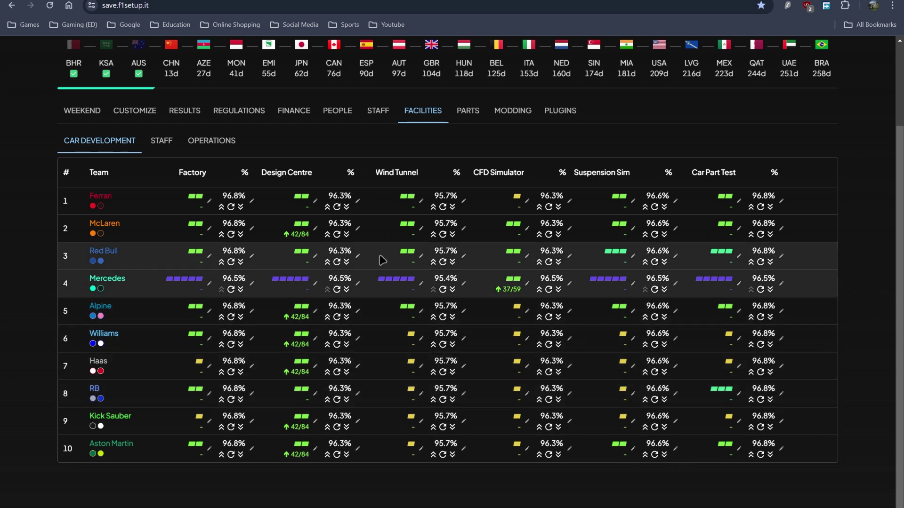
click(161, 138)
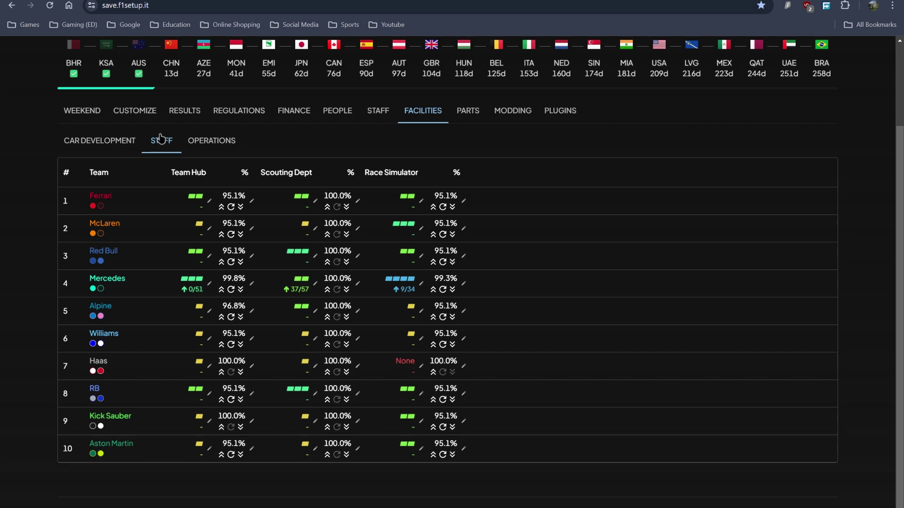
click(228, 142)
Step: Scroll through the full Car Performance table, then bring File Explorer up with the save files
click(474, 113)
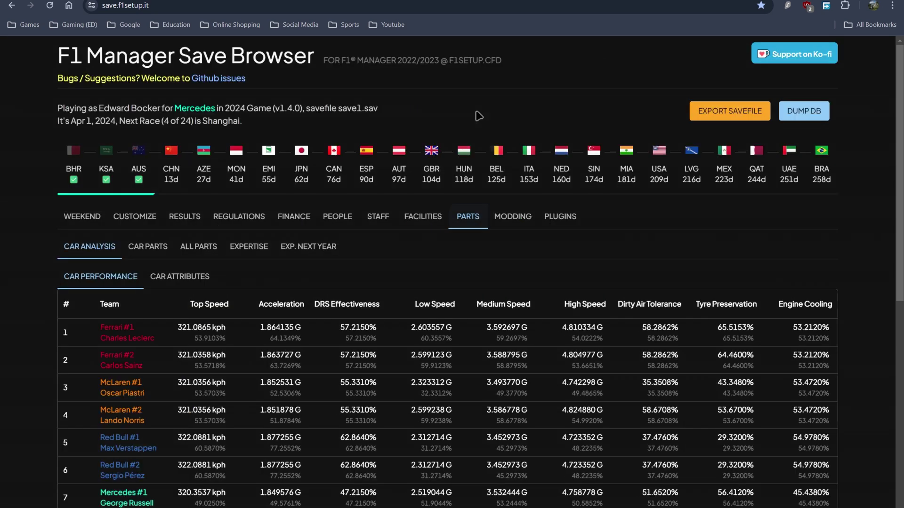
scroll(862, 276, down, 3)
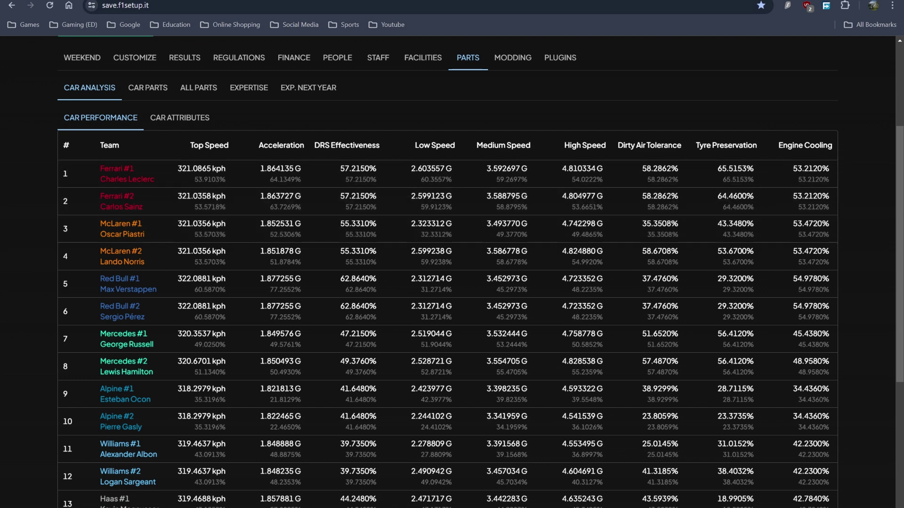
key(alt+Tab)
Step: Go to Downloads > DatabaseEditor-2.1.17 and launch run.bat to start the Database Editor
click(489, 60)
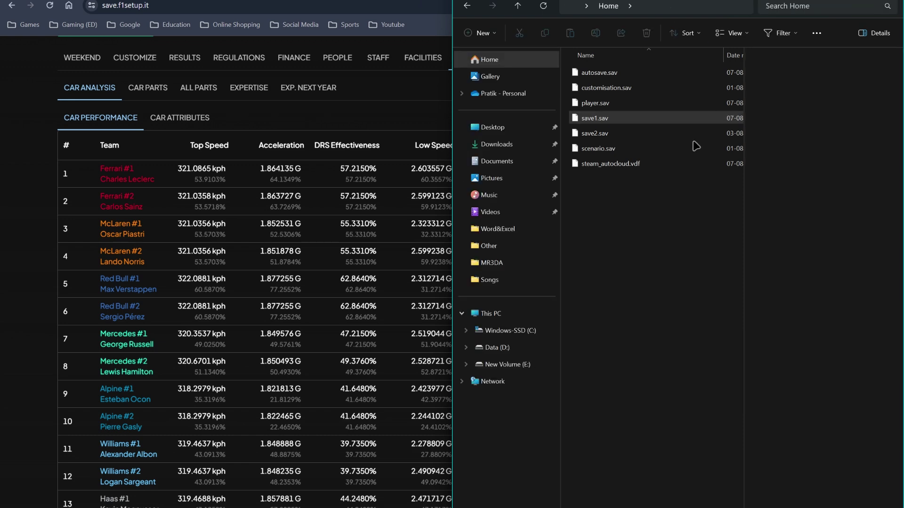
click(500, 146)
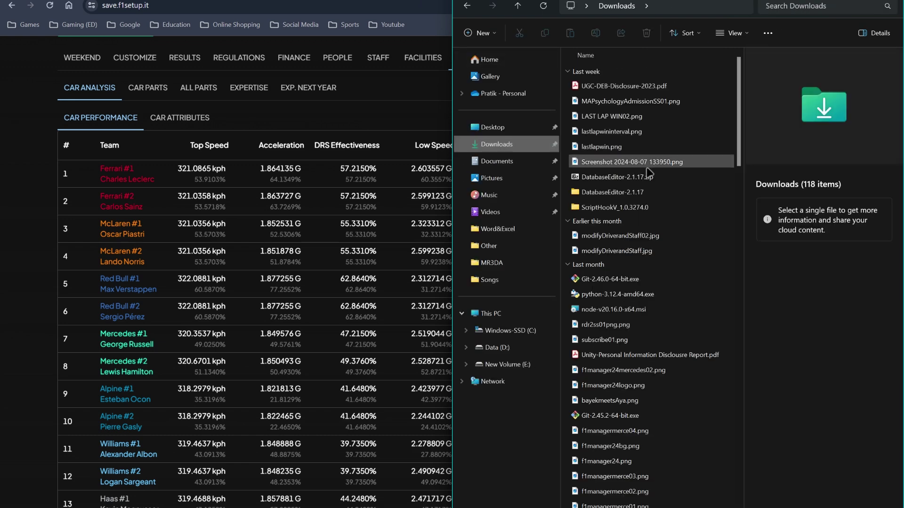
double_click(641, 197)
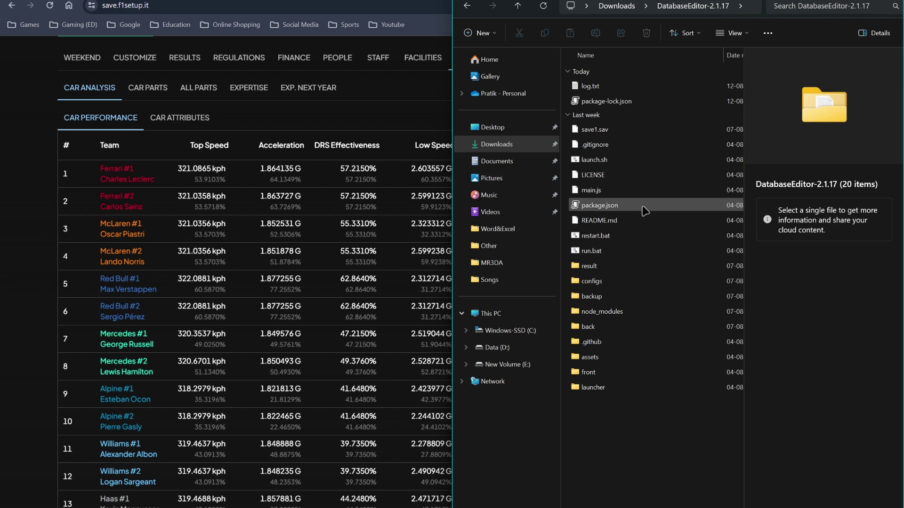
click(607, 254)
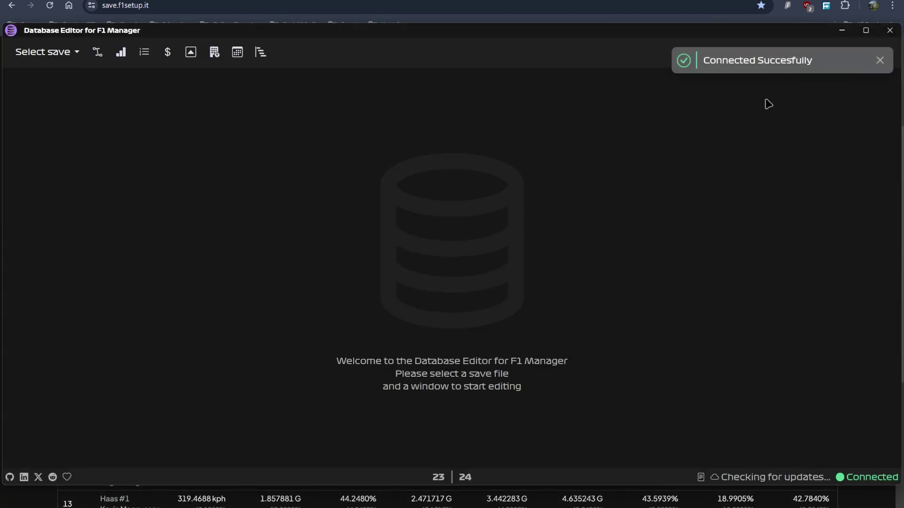
Step: Load save1.sav and compare Ferrari, McLaren and Red Bull Racing car component values
click(61, 52)
click(58, 76)
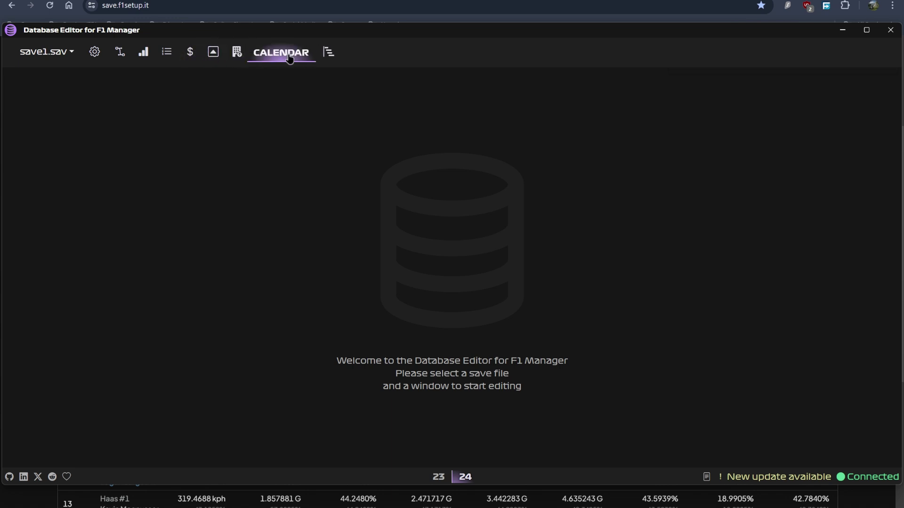
click(317, 53)
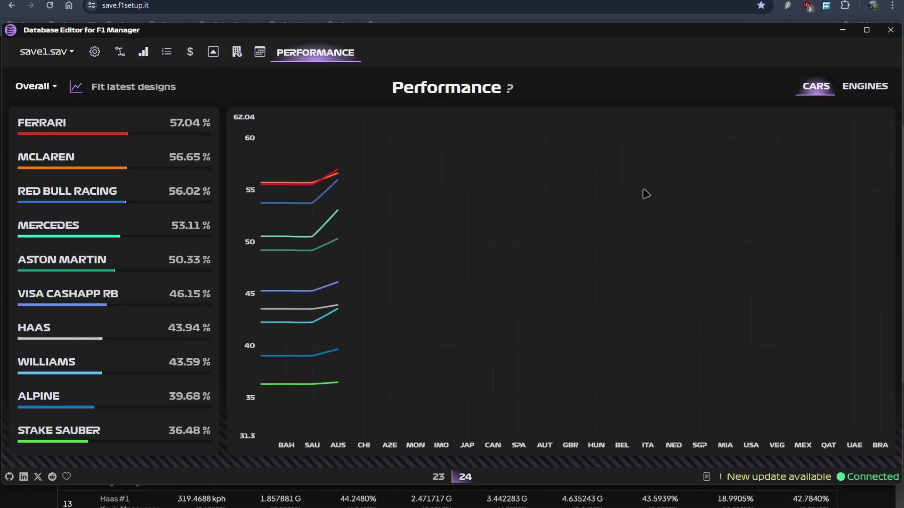
click(137, 132)
click(152, 155)
click(157, 187)
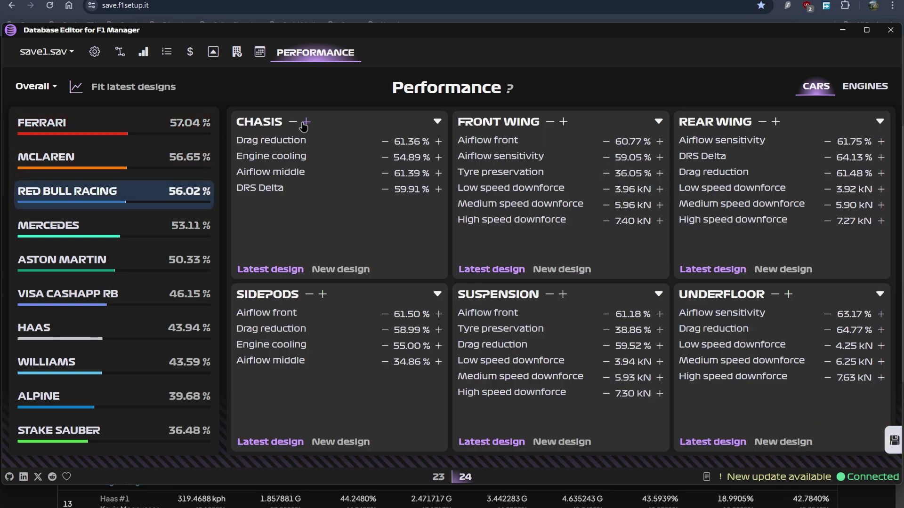
click(191, 128)
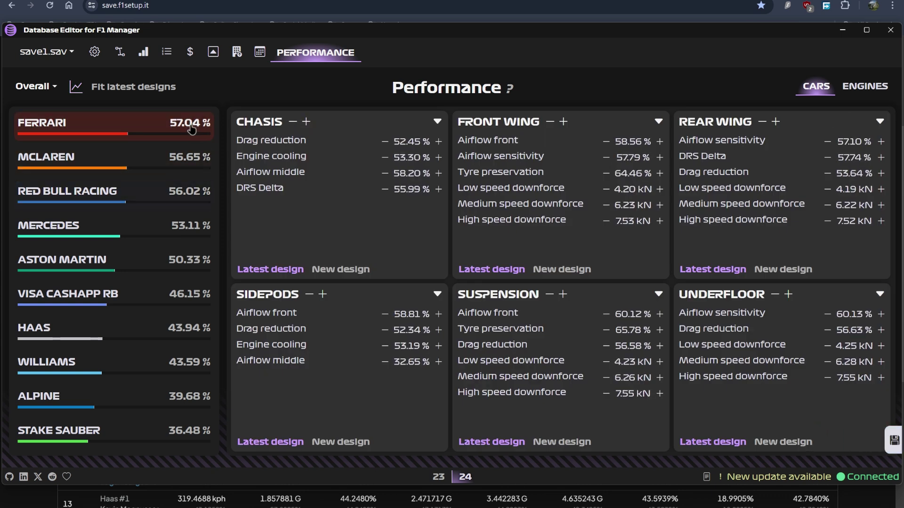
Step: Raise Ferrari's chassis and underfloor values and save, then lower underfloor one step and save again
click(306, 123)
click(306, 123)
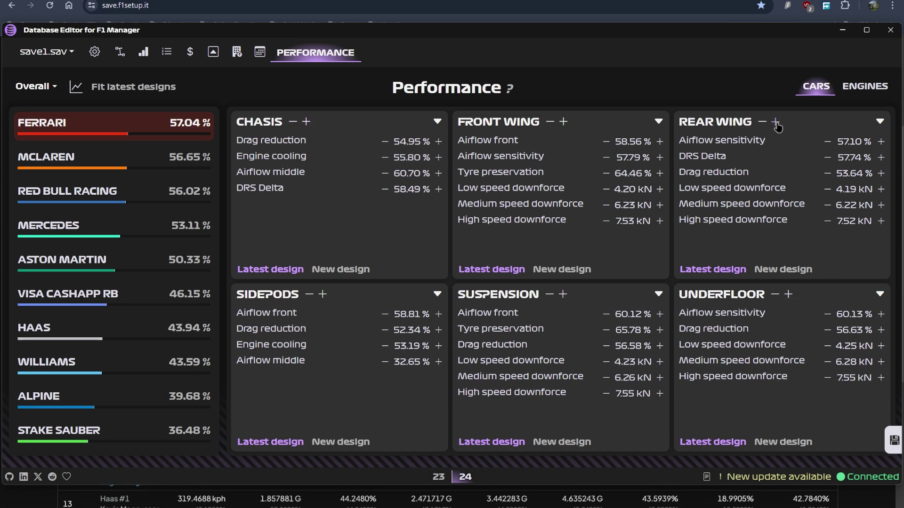
click(788, 295)
click(788, 295)
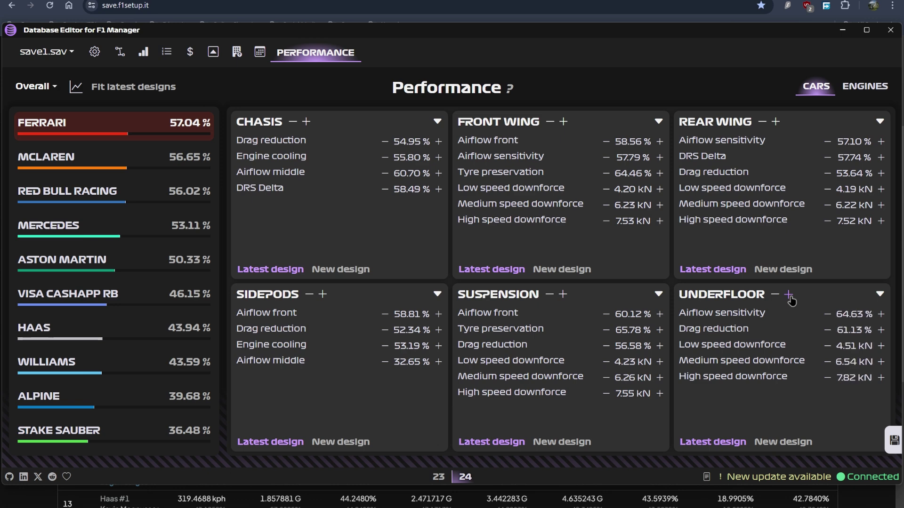
click(885, 439)
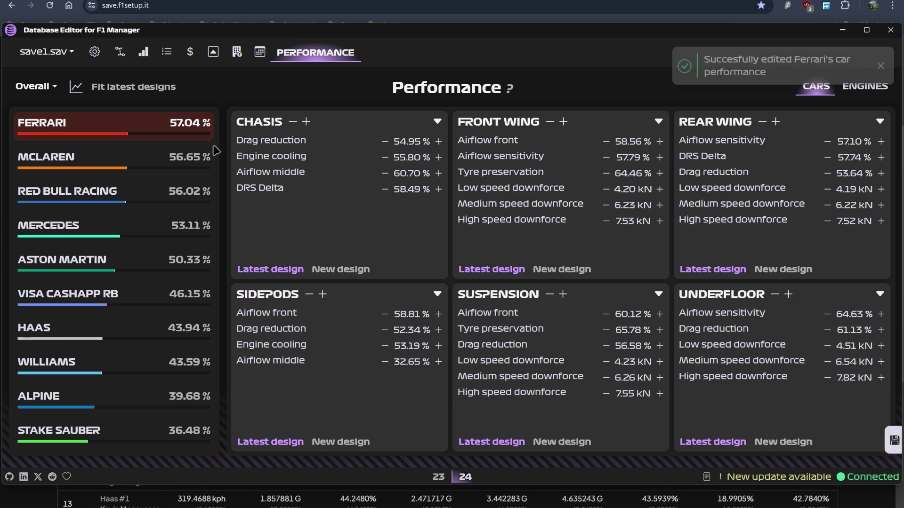
click(773, 295)
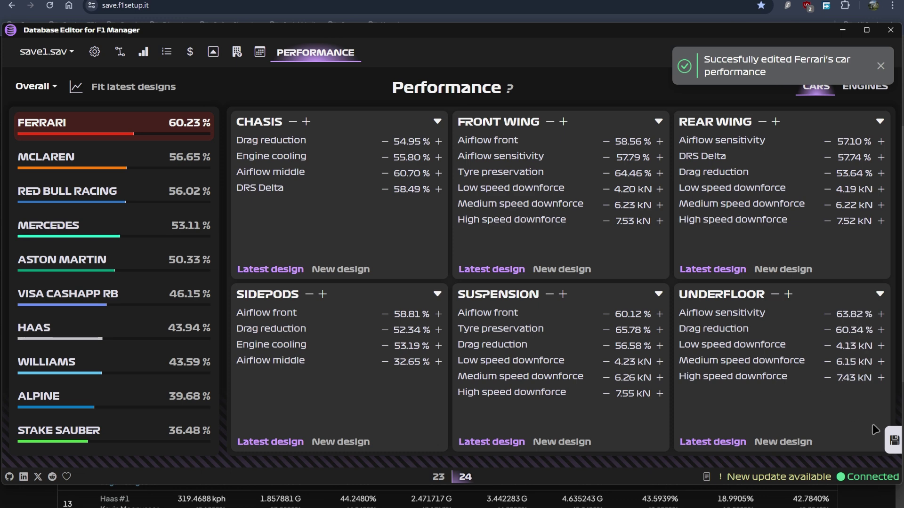
click(880, 438)
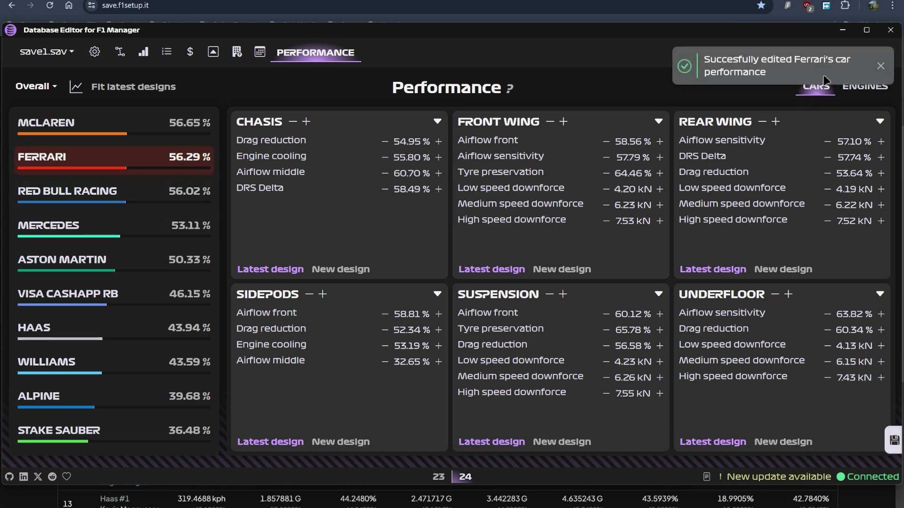
Step: Clear away the editor and command windows, scan Car Performance, then compare the Car Attributes ratings
click(842, 29)
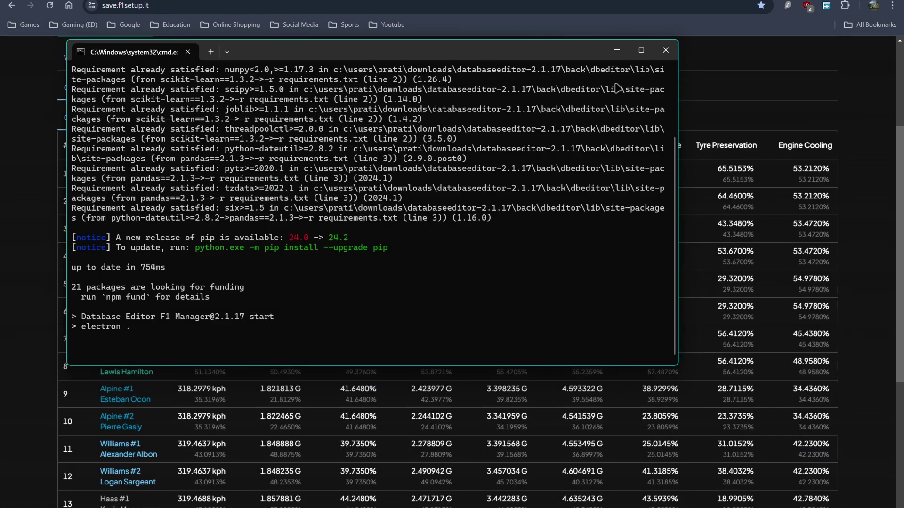
click(616, 50)
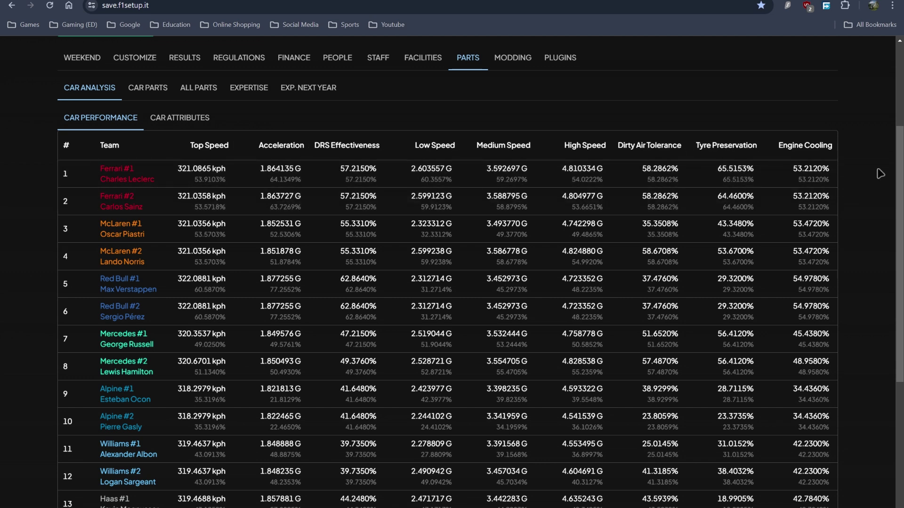
scroll(871, 290, down, 3)
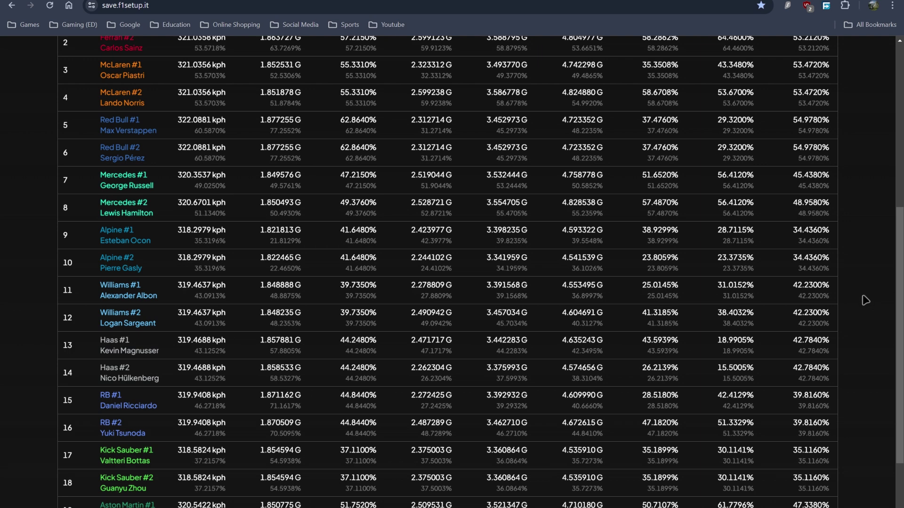
scroll(869, 299, up, 2)
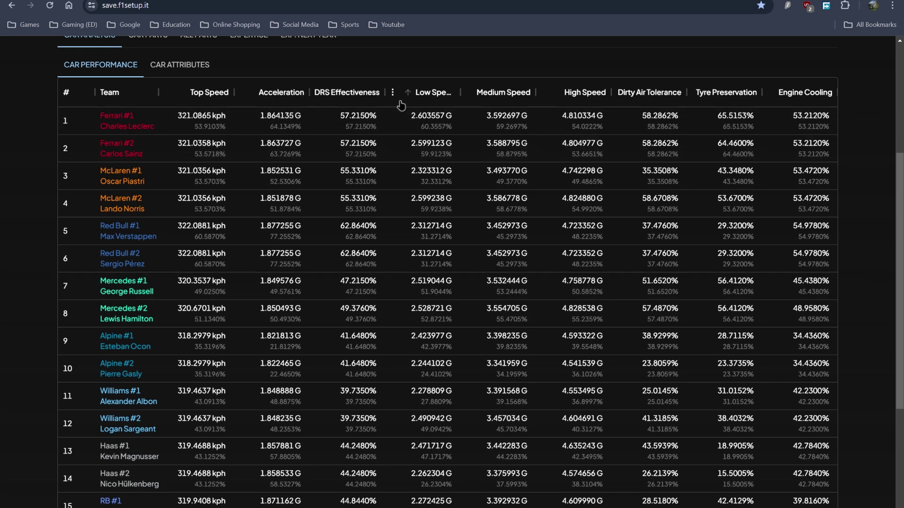
click(174, 66)
scroll(771, 252, down, 3)
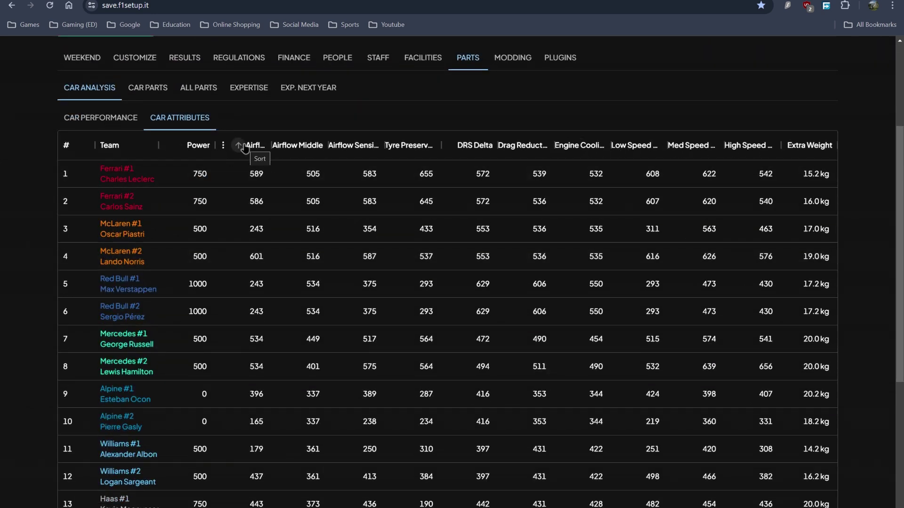
Step: Return to car performance and review each car's chassis parts
click(100, 122)
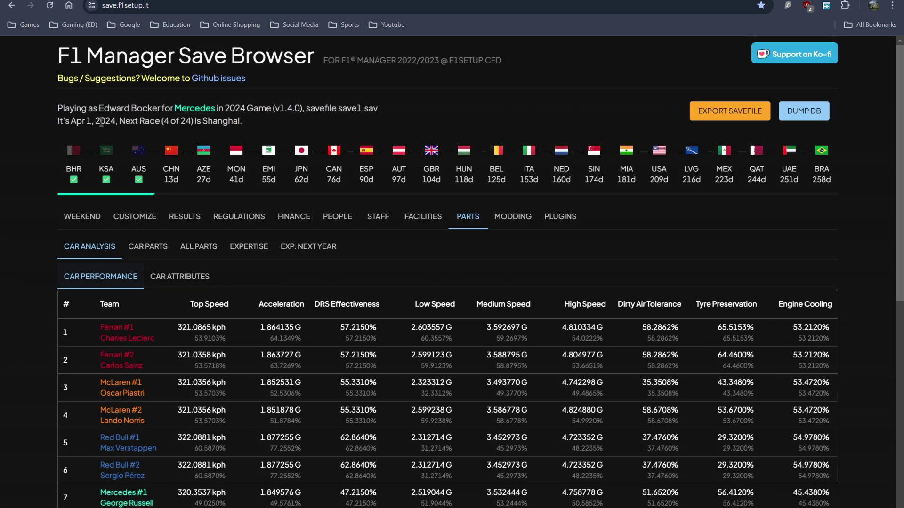
click(145, 248)
scroll(778, 246, down, 2)
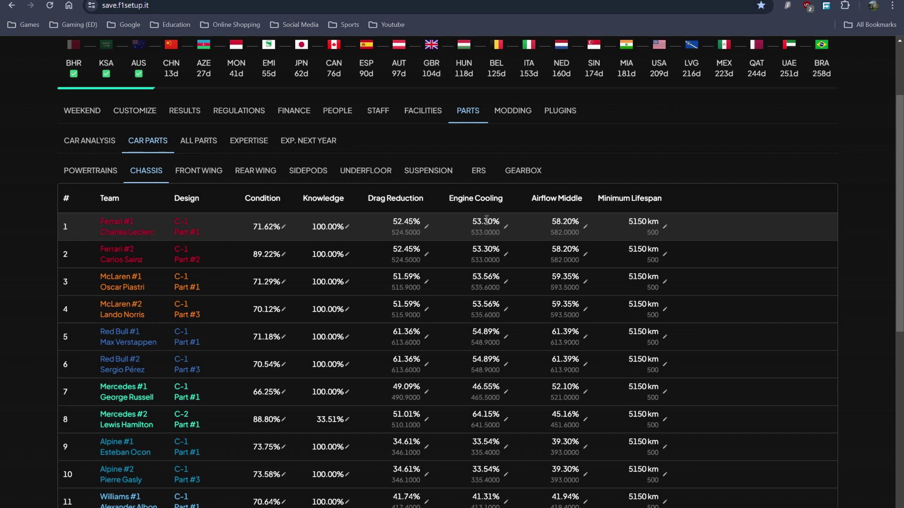
Step: Check each car's front and rear wing parts, then list all researched chassis designs
click(198, 172)
click(256, 170)
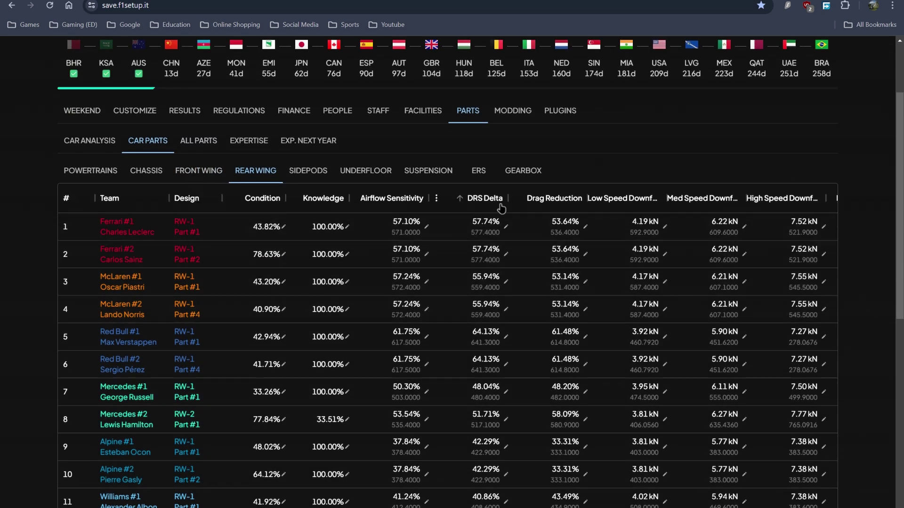
click(208, 142)
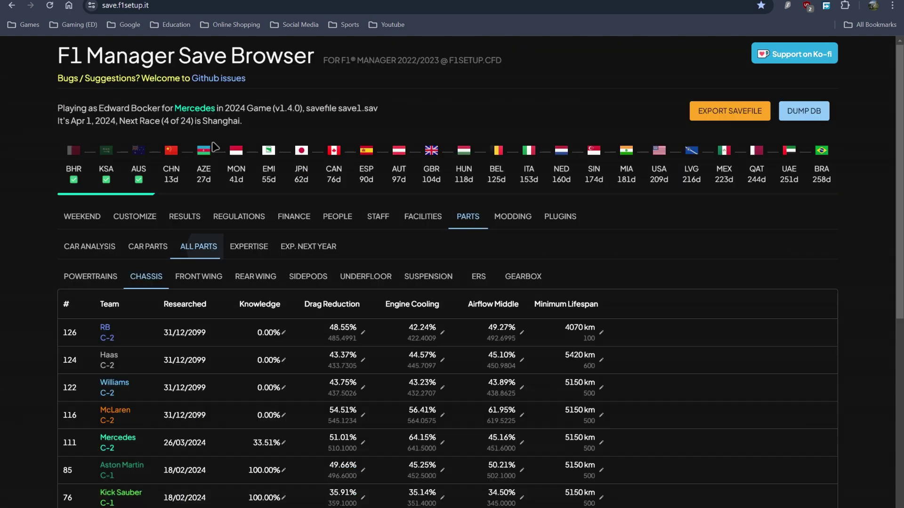
Step: Review all teams' powertrain designs, compare engine figures in the Database Editor, then open the Calendar Editor
scroll(454, 268, down, 2)
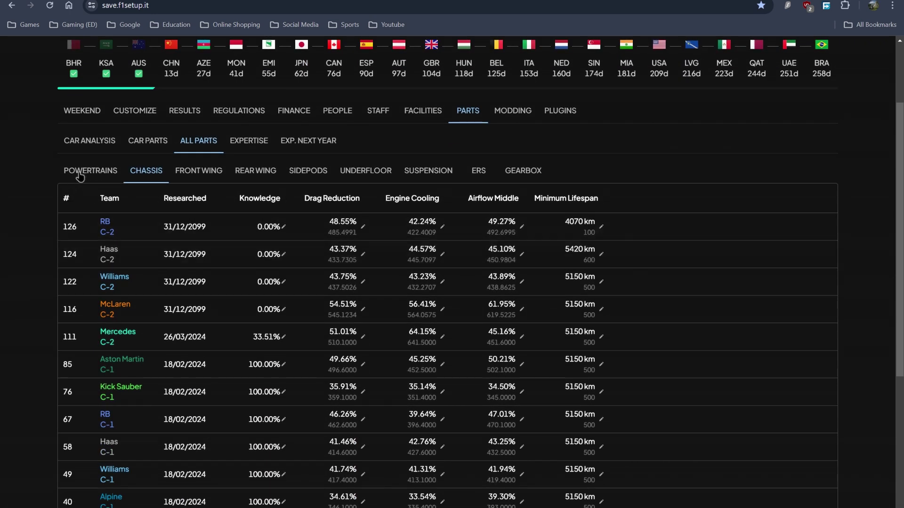
click(82, 173)
scroll(194, 243, down, 1)
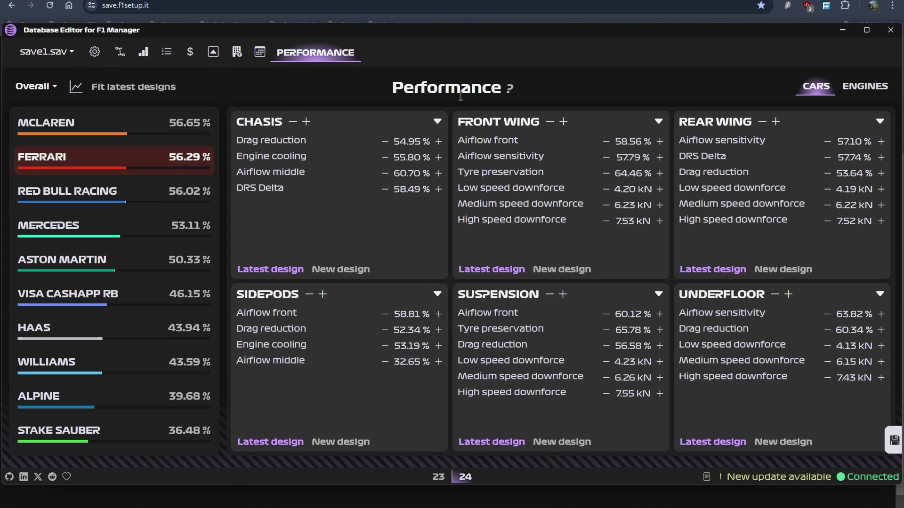
click(865, 88)
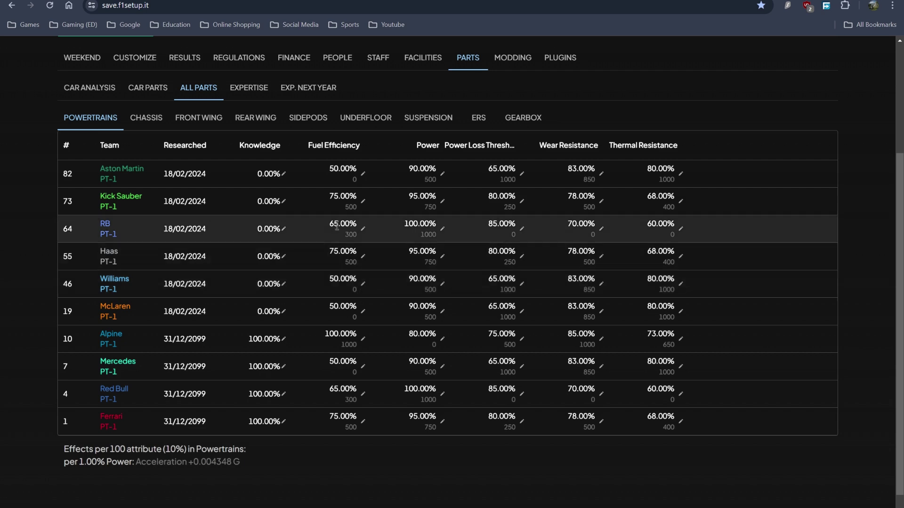
click(238, 58)
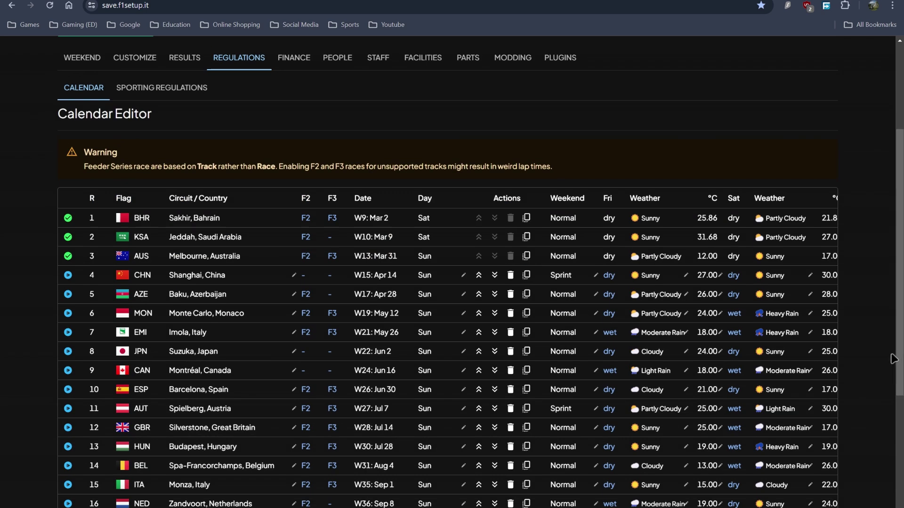
Step: Scroll through all 24 calendar rounds, then go to the Finance Board Payments table
scroll(897, 358, down, 2)
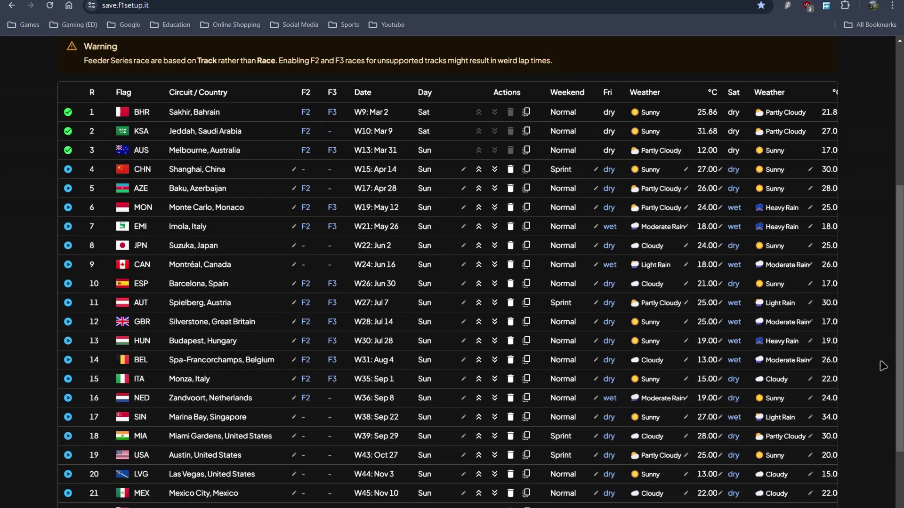
scroll(697, 316, down, 2)
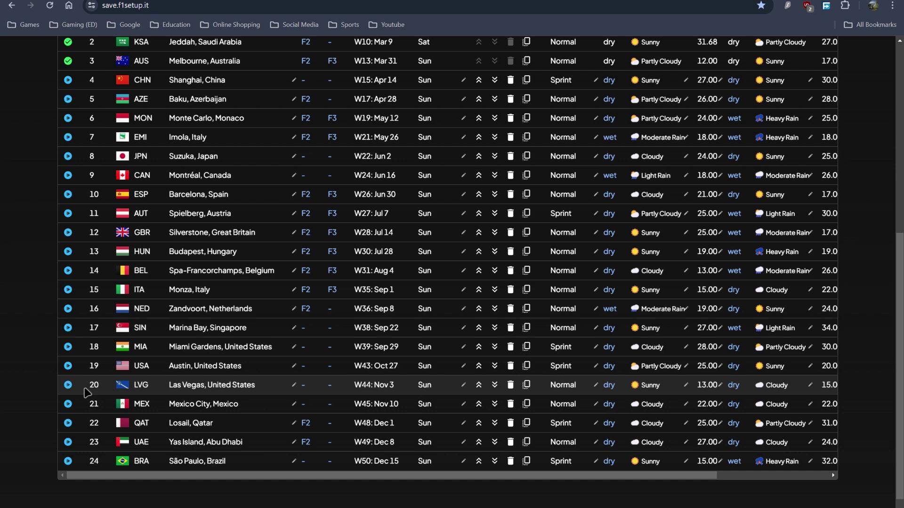
scroll(87, 392, up, 4)
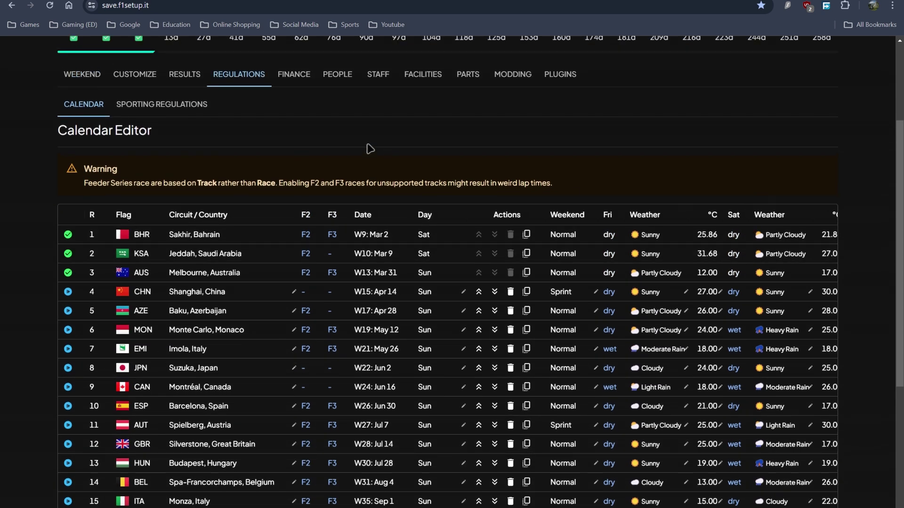
scroll(370, 149, up, 1)
click(295, 125)
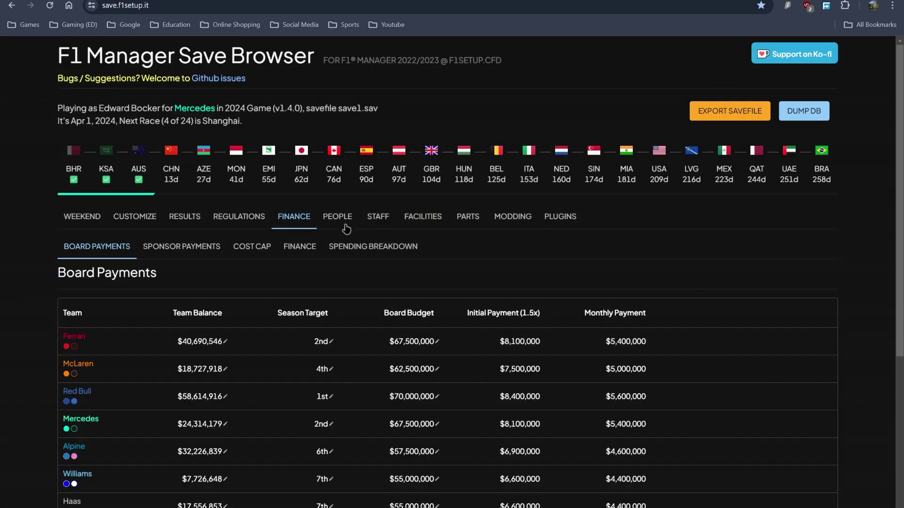
Step: Bring the Database Editor forward and glance at its Calendar and Performance pages
key(alt+Tab)
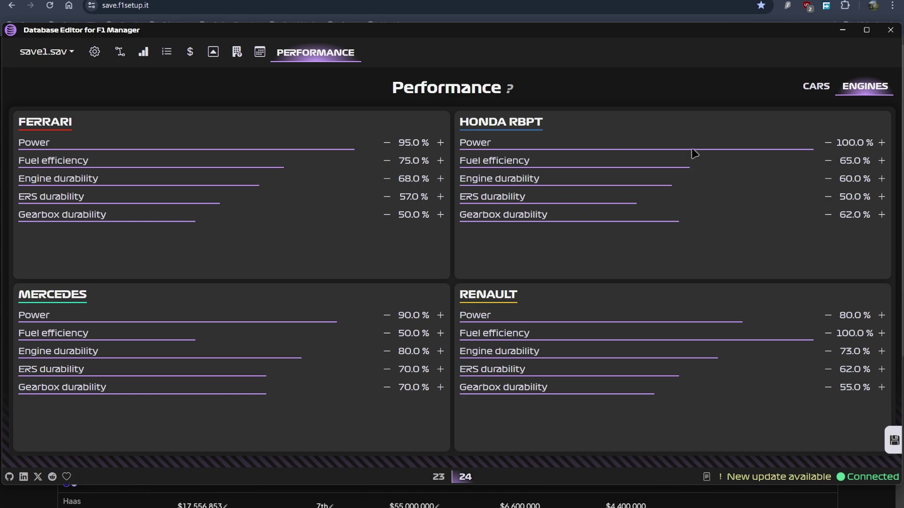
key(alt+Tab)
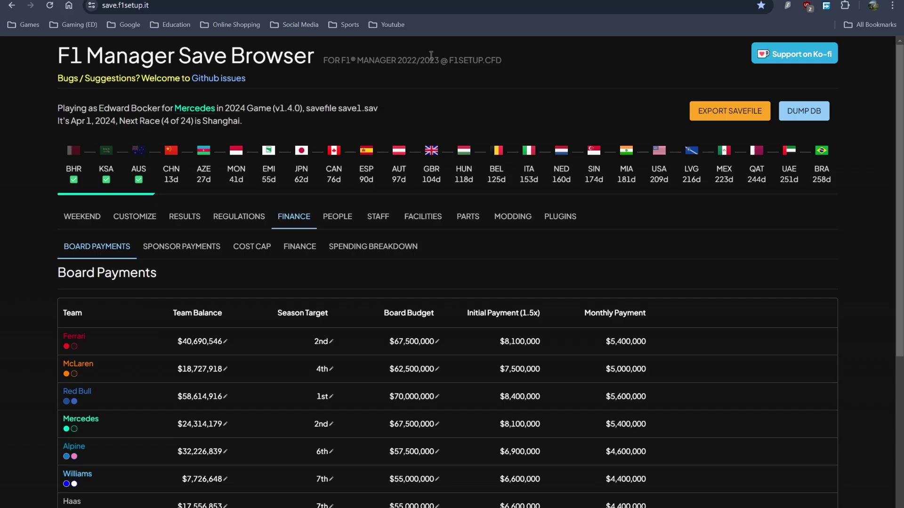
key(alt+Tab)
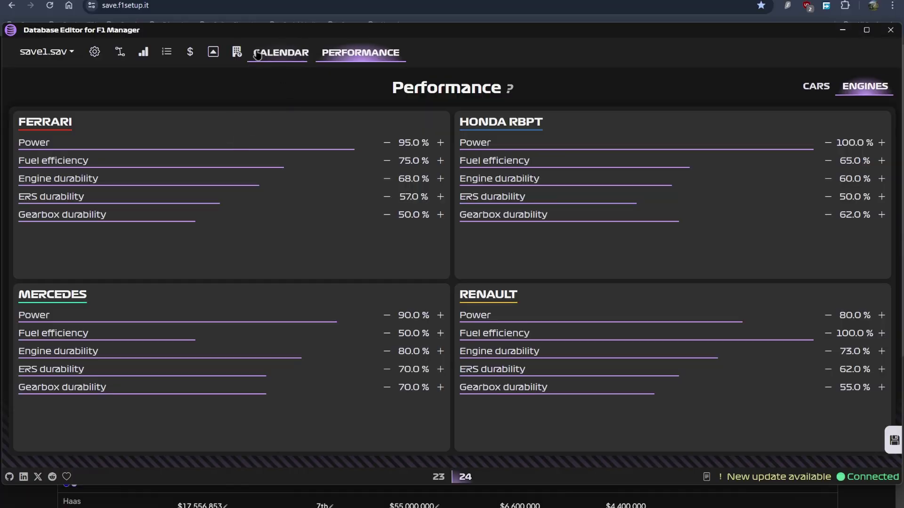
click(274, 54)
click(328, 51)
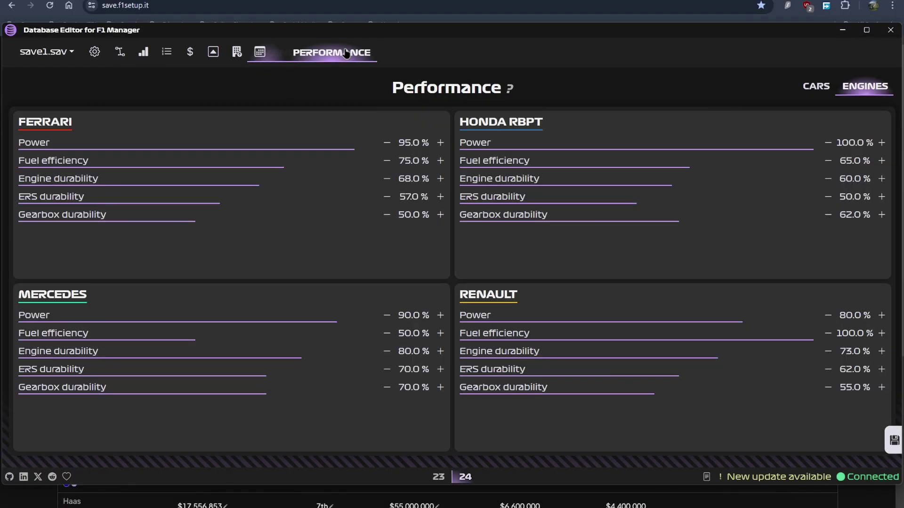
Step: Load Mercedes into the Team editor to show its budget, cost cap spent and facilities
click(248, 52)
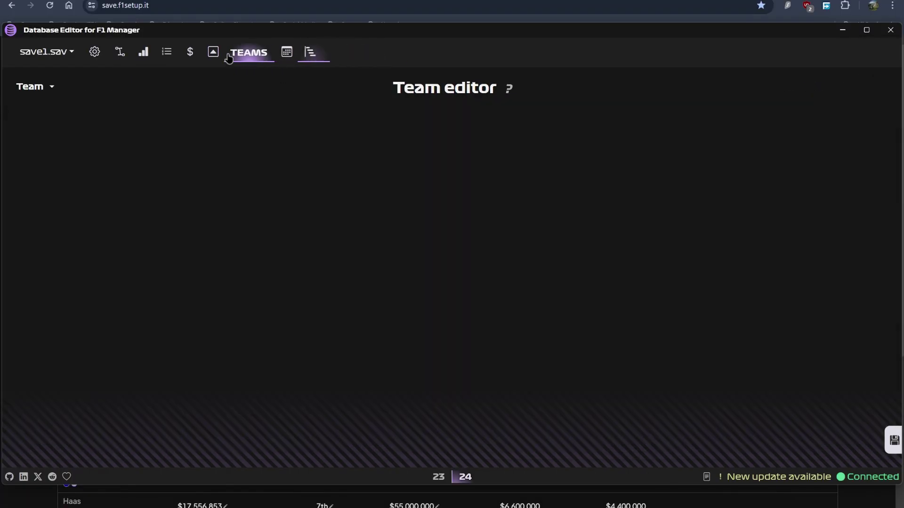
click(36, 87)
click(72, 179)
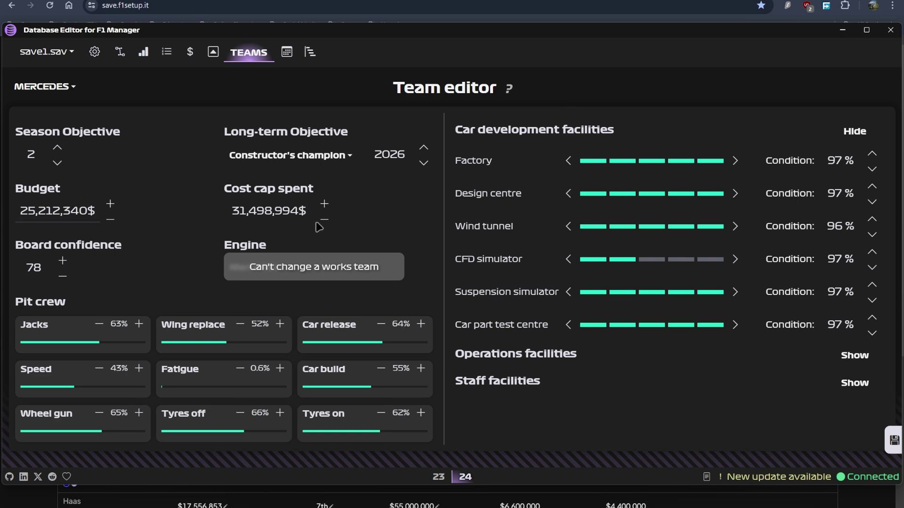
Step: Compare the 2024 cost cap chart with board payments, then return to Mercedes' 25,212,340$ budget
key(alt+Tab)
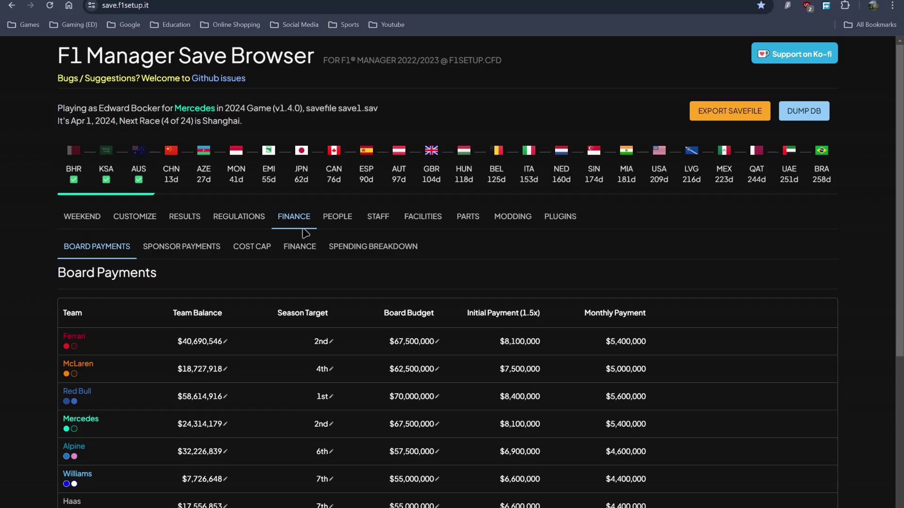
click(249, 249)
scroll(329, 264, down, 3)
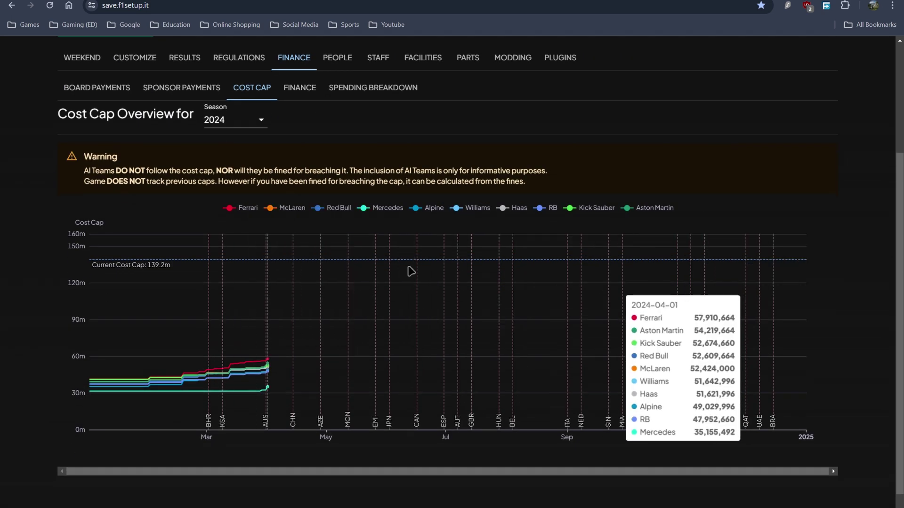
click(126, 88)
scroll(310, 318, down, 1)
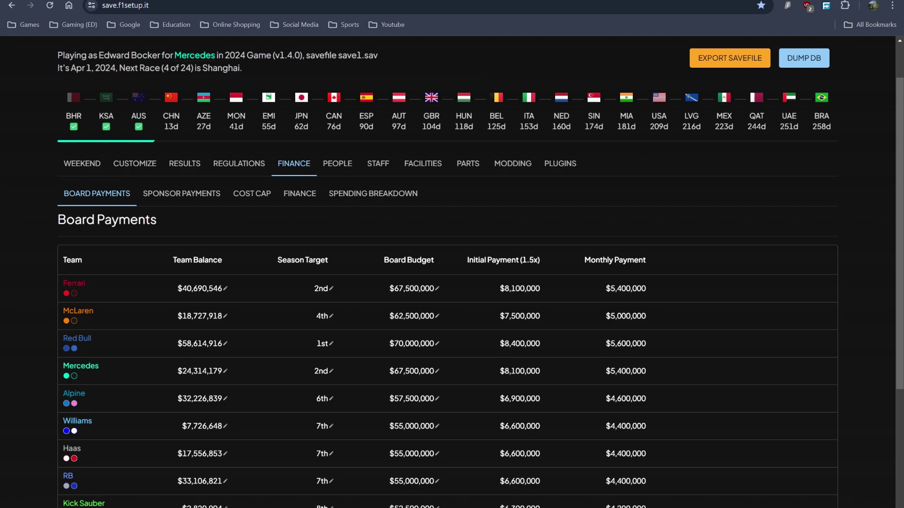
click(521, 500)
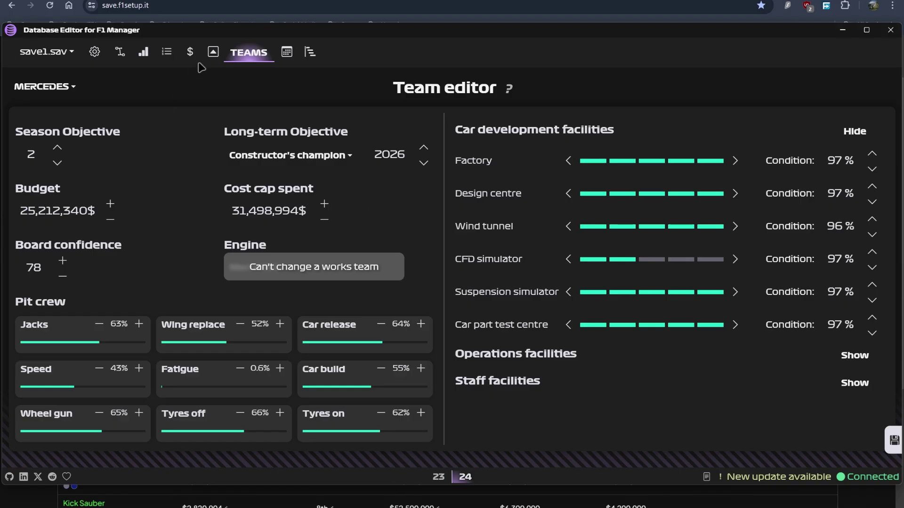
Step: Check a Red Bull driver's and a Mercedes driver's contracts, then return to the Save Browser
click(211, 56)
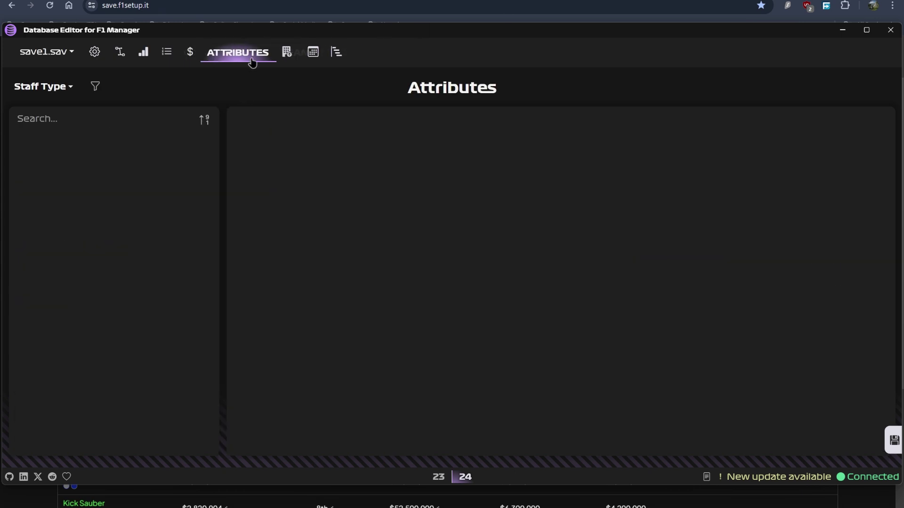
click(212, 52)
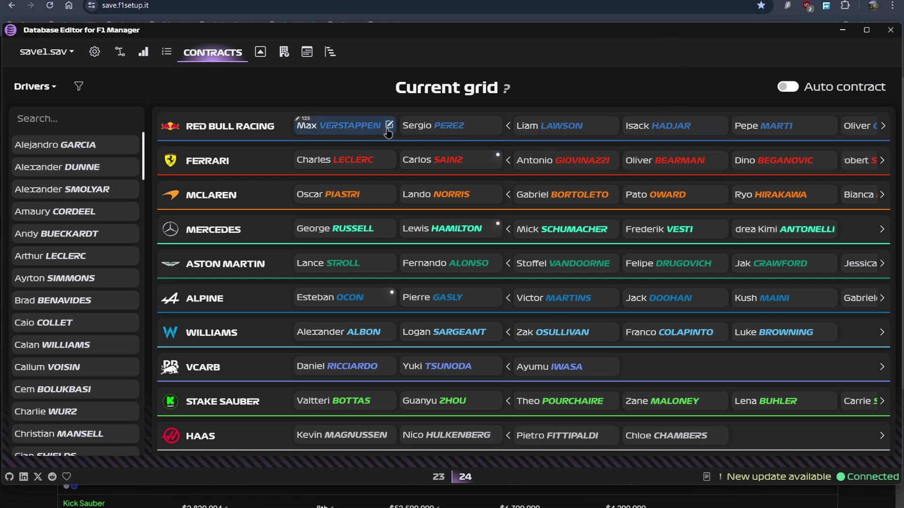
click(388, 127)
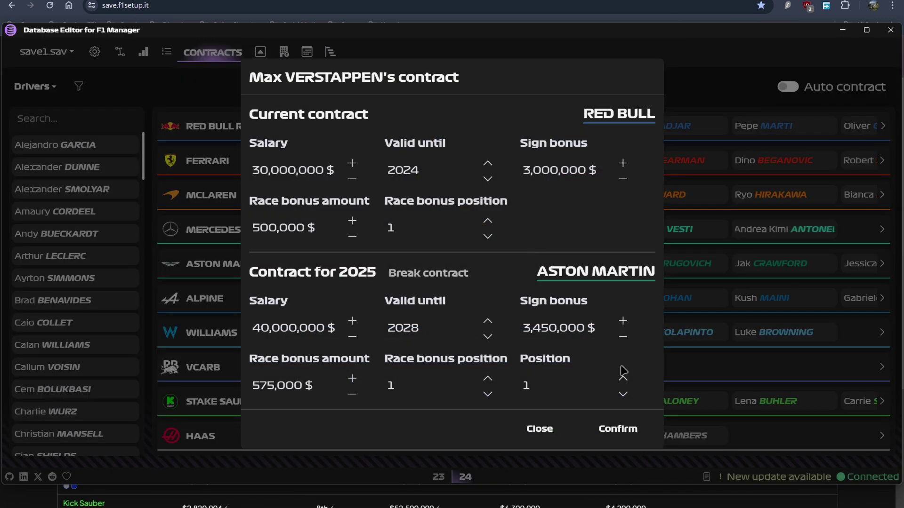
click(541, 424)
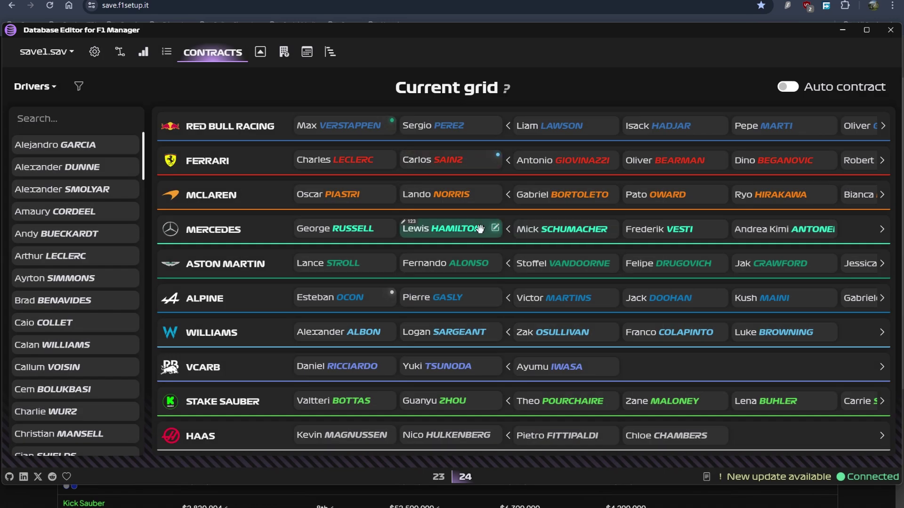
click(495, 231)
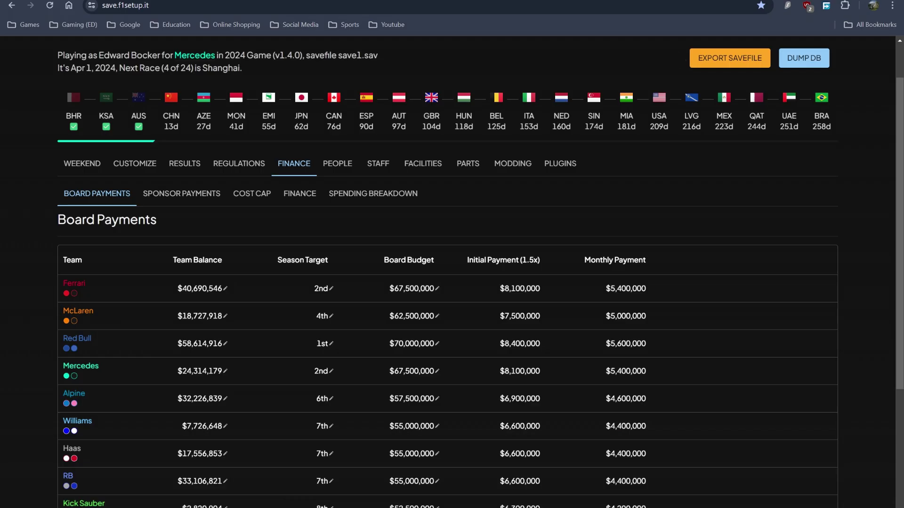
click(312, 223)
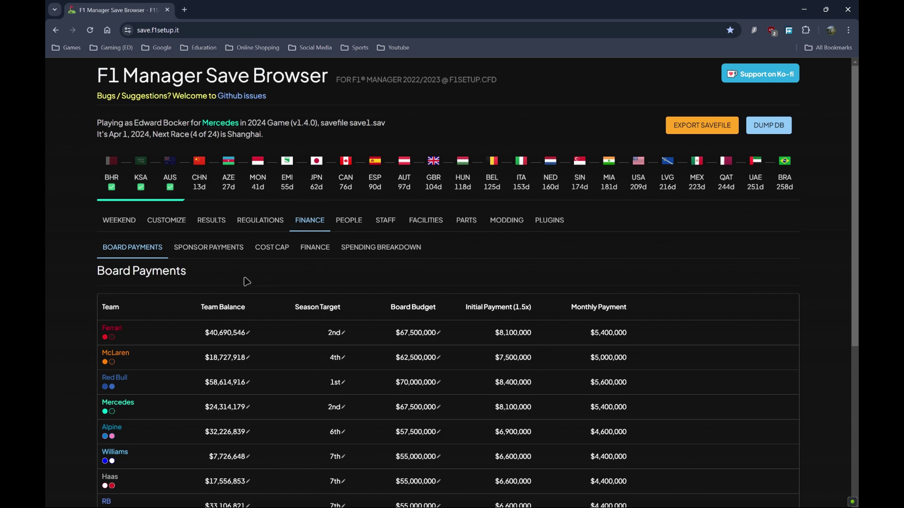
Step: Inspect the Ferrari technical chief's $3,950,000 contract unchanged, then show every team's pit crew ratings
click(346, 225)
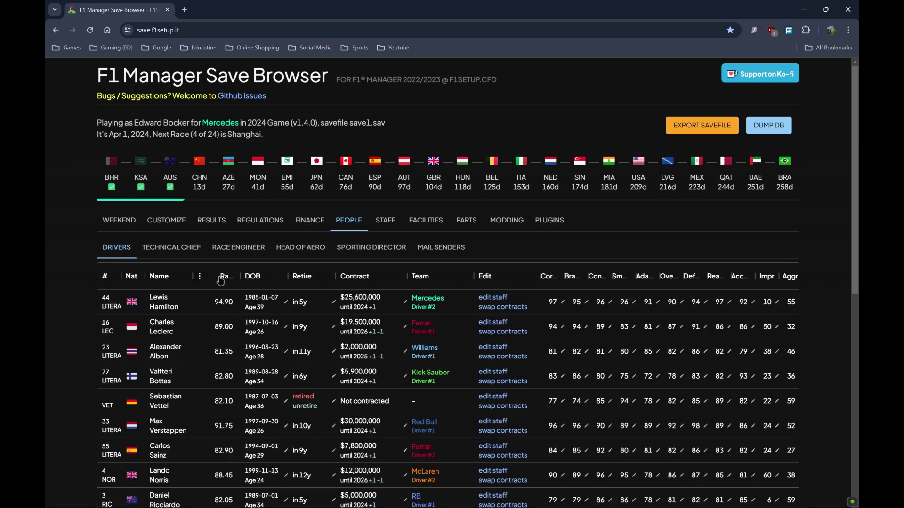
click(174, 252)
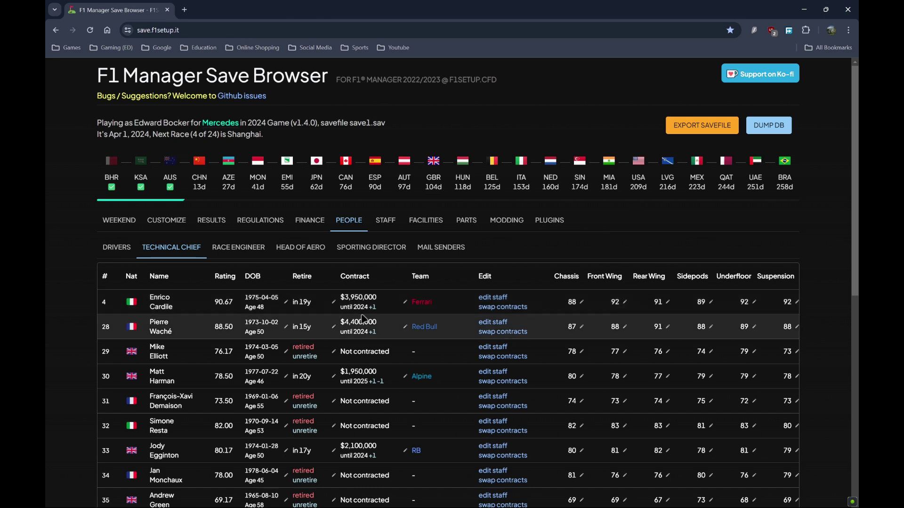
double_click(404, 303)
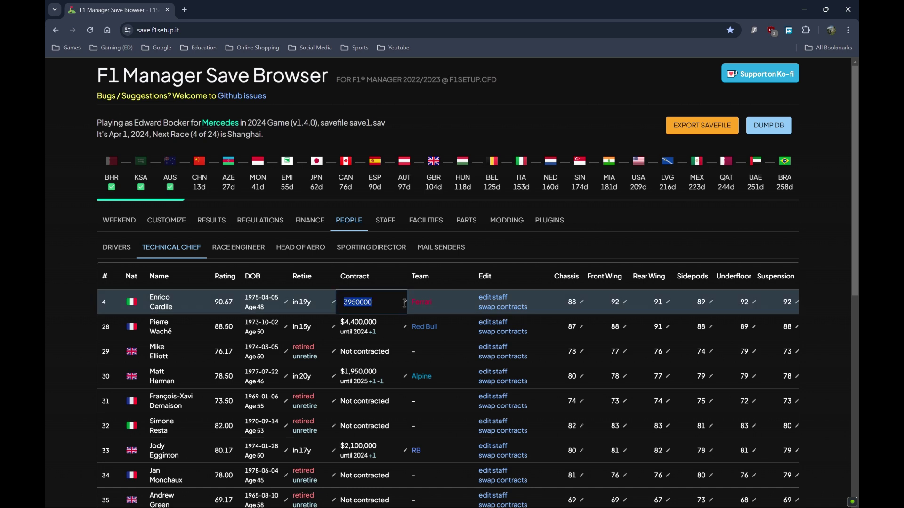
key(Return)
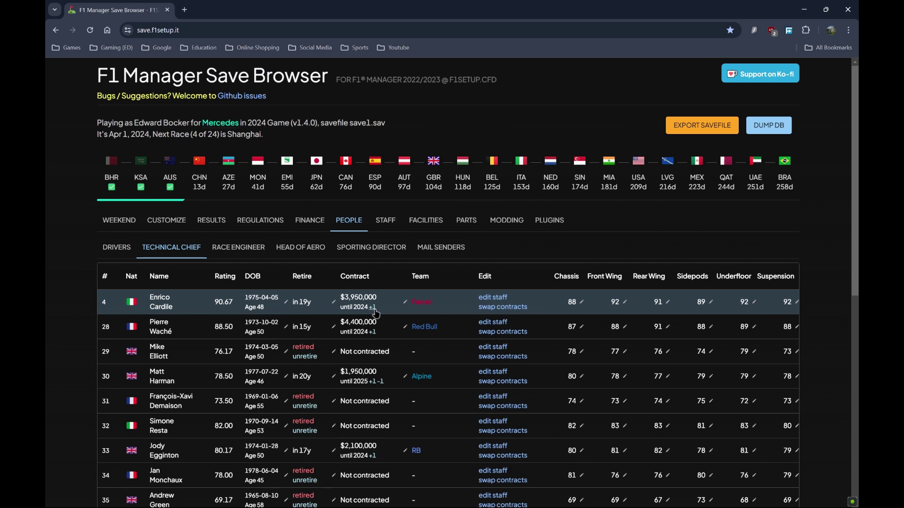
click(390, 224)
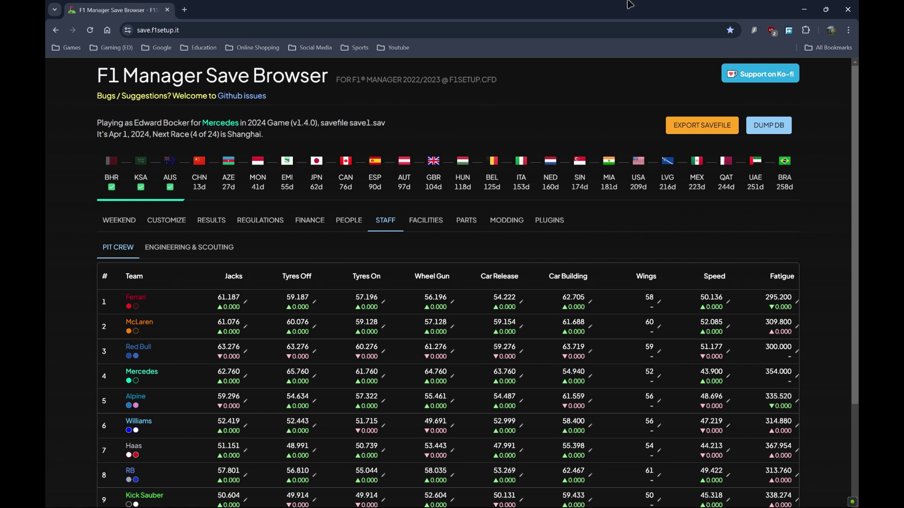
Step: Reload the site to its landing page and open the GPSaveConverter releases in a new tab
click(90, 29)
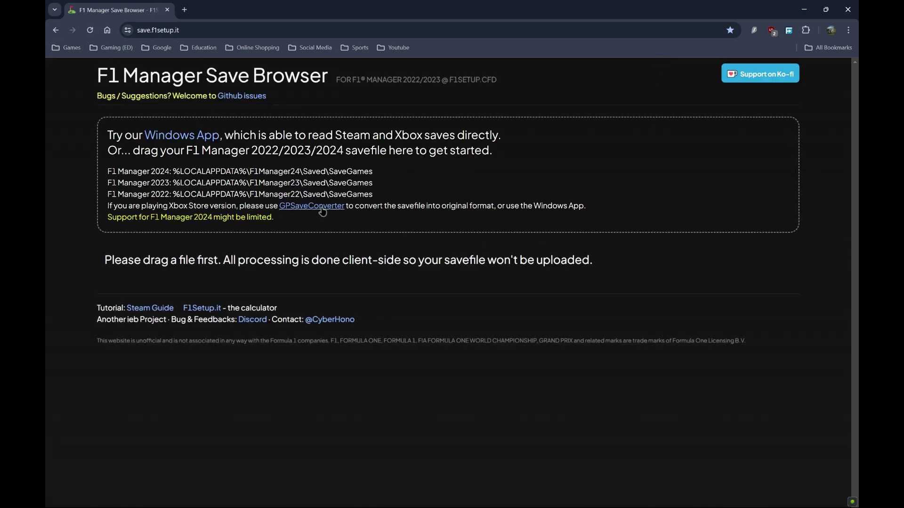
drag(320, 207, 237, 4)
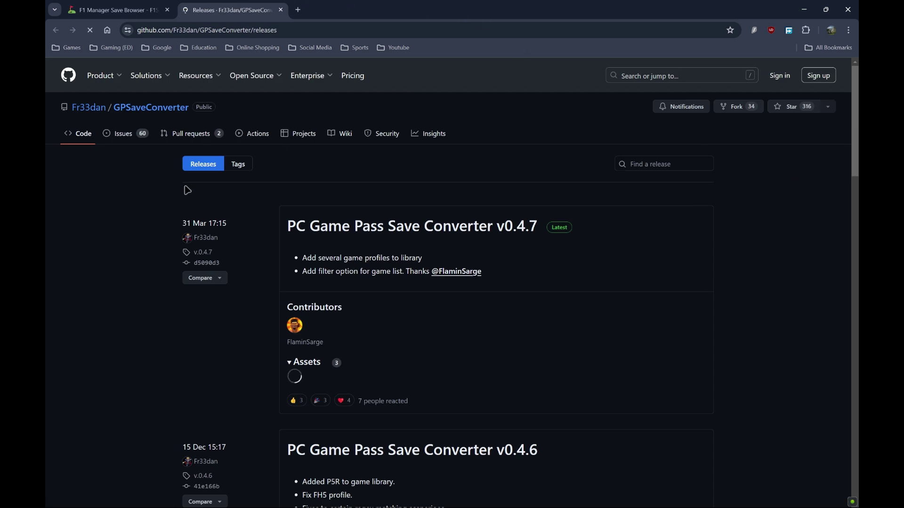
Step: Inspect GPSaveConverter's v0.4.7 release, repository code and clone options, then return to the Save Browser
click(467, 231)
click(79, 141)
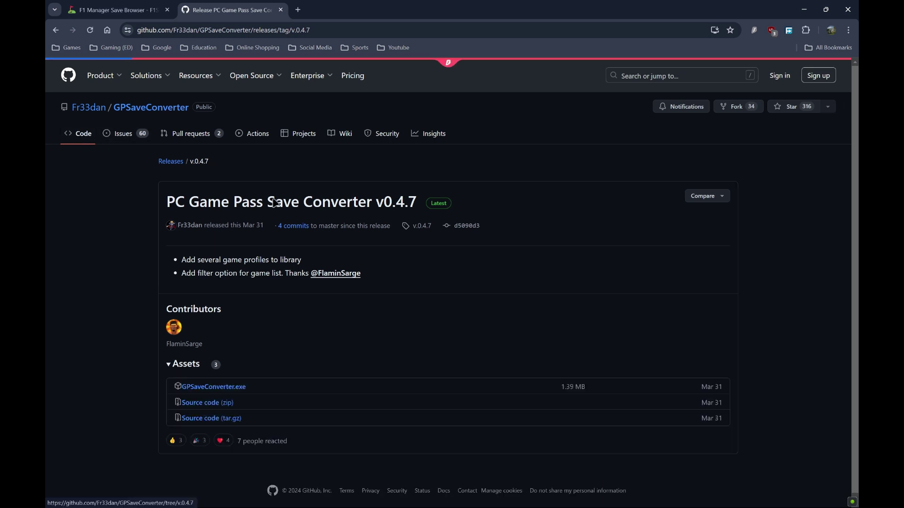
click(571, 164)
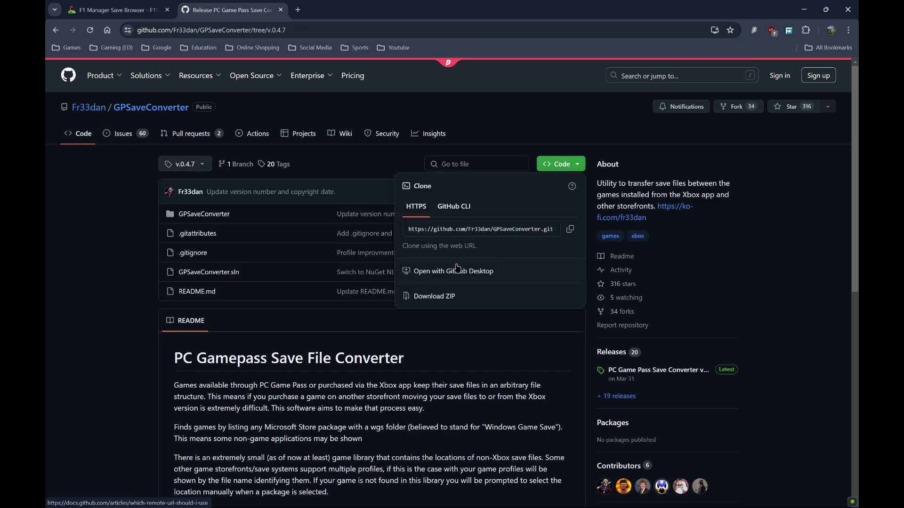
click(121, 245)
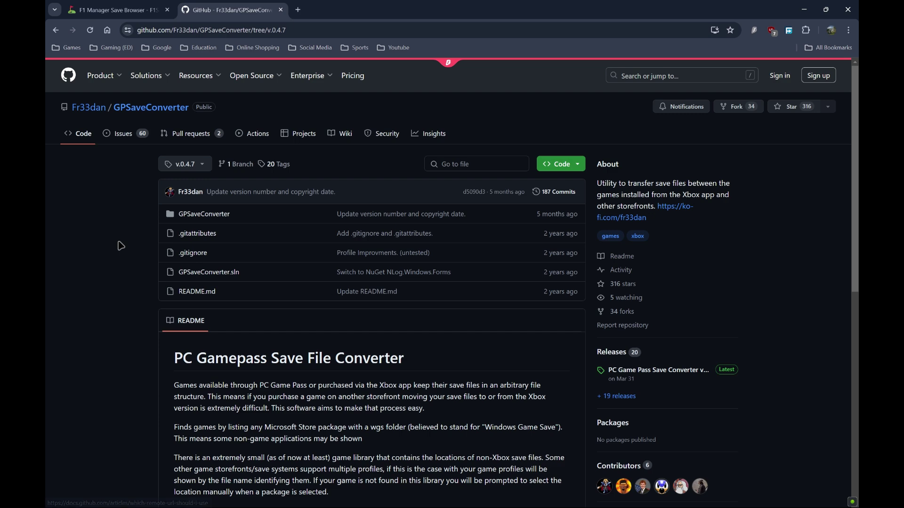
click(144, 6)
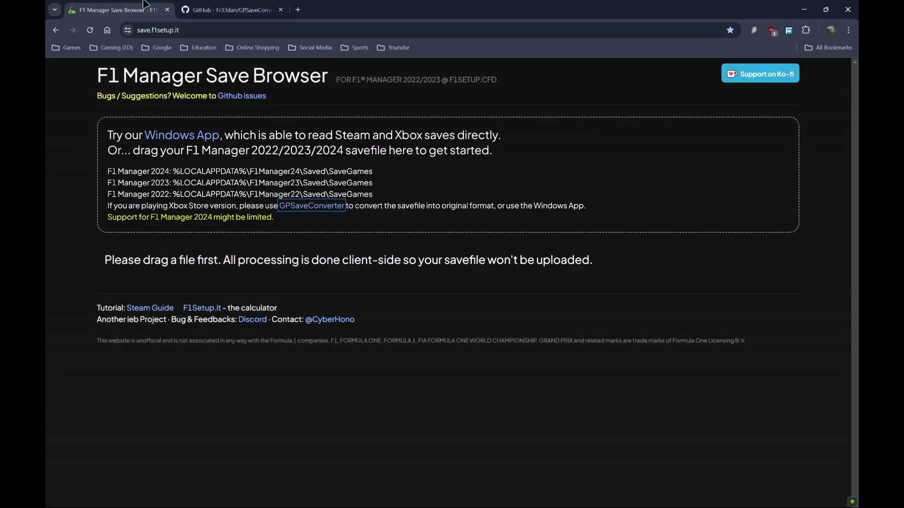